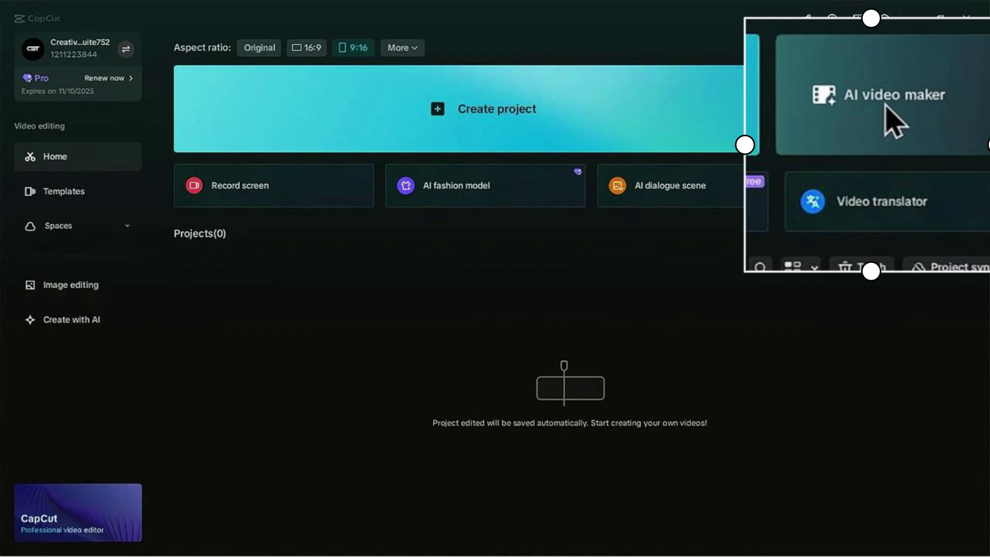
- Start a new AI video project and paste in the five-paragraph human brain script
left_click(879, 121)
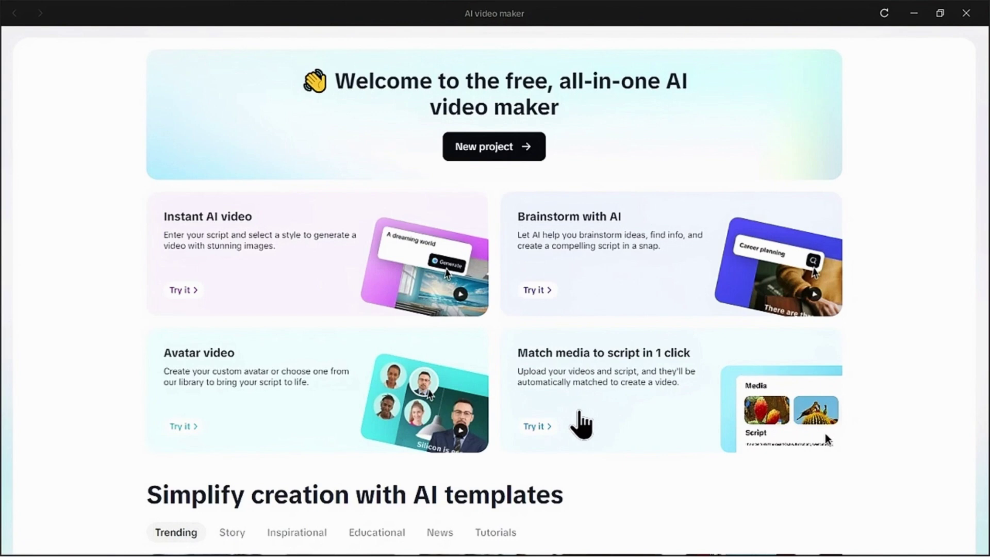
left_click(502, 148)
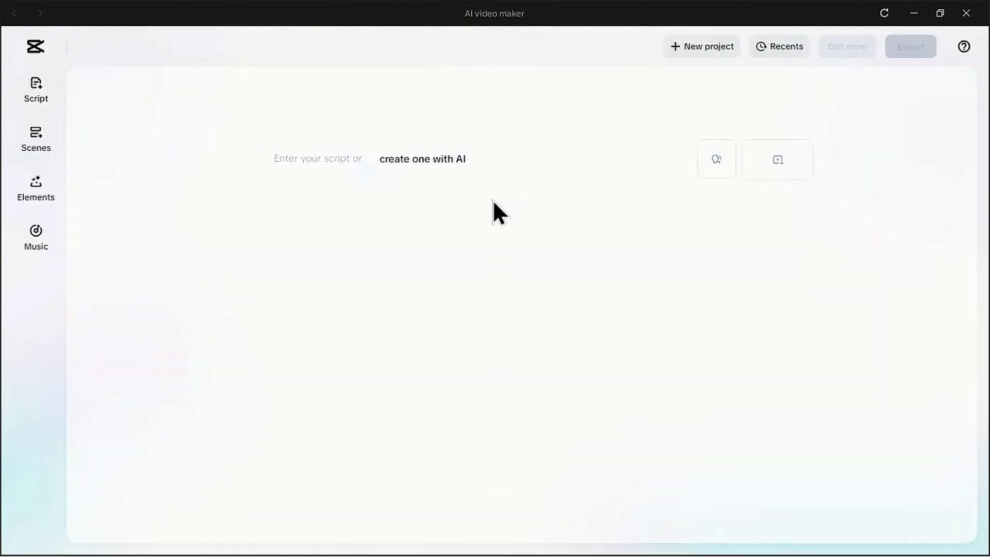
left_click(291, 159)
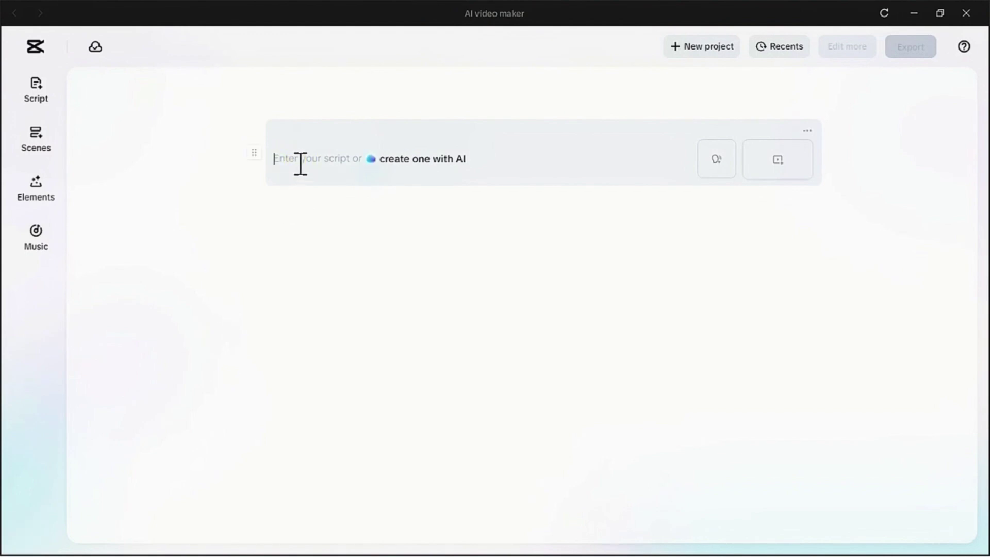
type("The human brain is the most complex object in the known universe. Here are three facts that might just blow your mind. First, forget supercomputers. Your brain is faster. Every second, its intricate maze of neurons processes information at unbelievable speeds, making it the most powerful processor on the planet. Second, your brain is a biological power plant. Right now, it's generating enough electricity to power a dim light bulb. It's a constant, living source of energy. And third, its storage capacity is practically infinite. Scientists estimate your brain can hold up to two and a half petabytes of data. That's enough to store three million hours of your favorite shows. A super-fast, self-powered, infinite drive... all sitting right inside your head.")
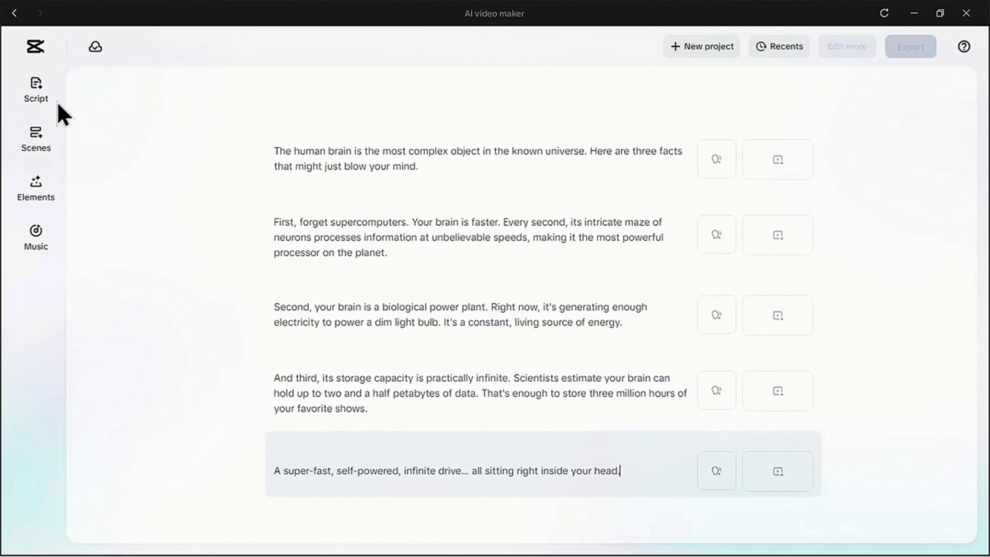
- Preview and pick the Leo Emotions voice for the scene voiceover, with auto-split scenes kept
left_click(36, 94)
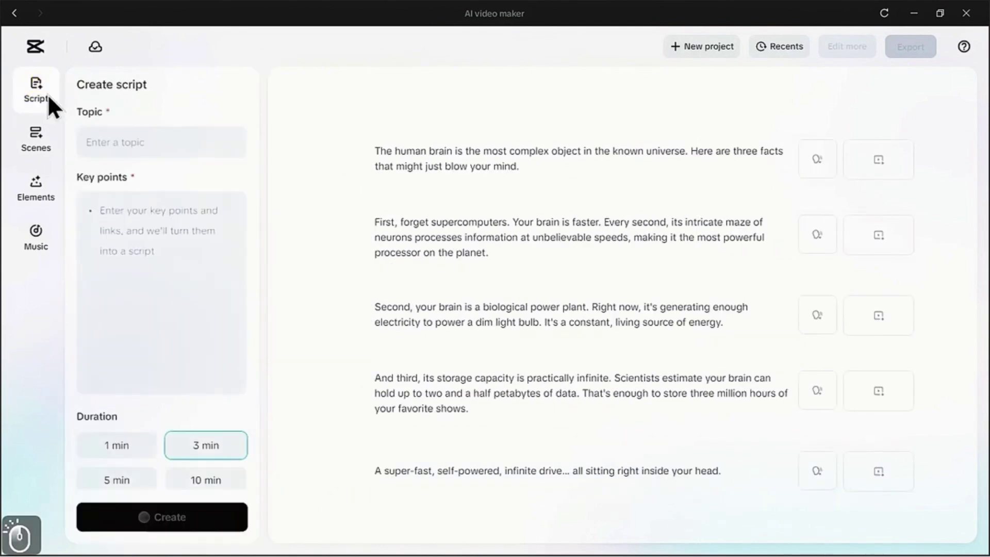
left_click(37, 139)
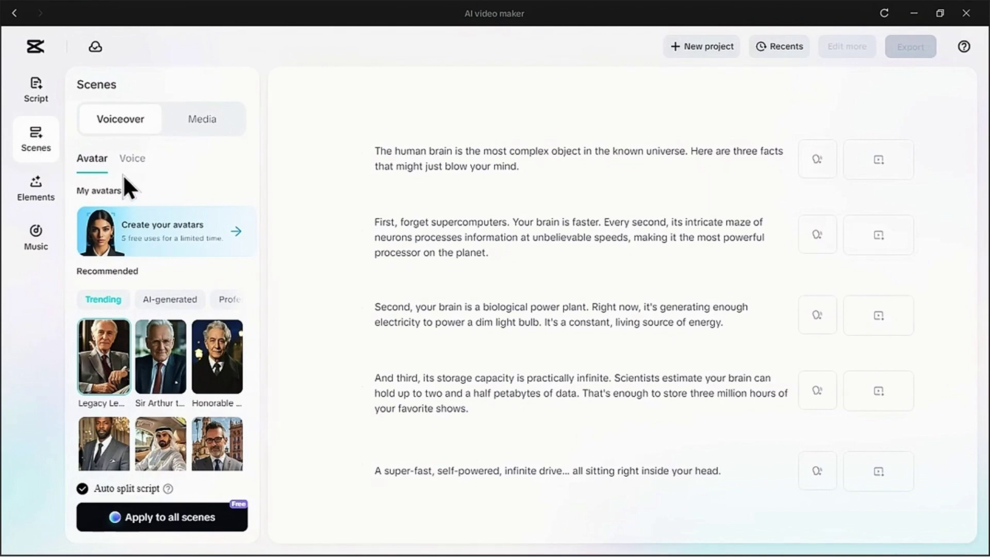
left_click(129, 157)
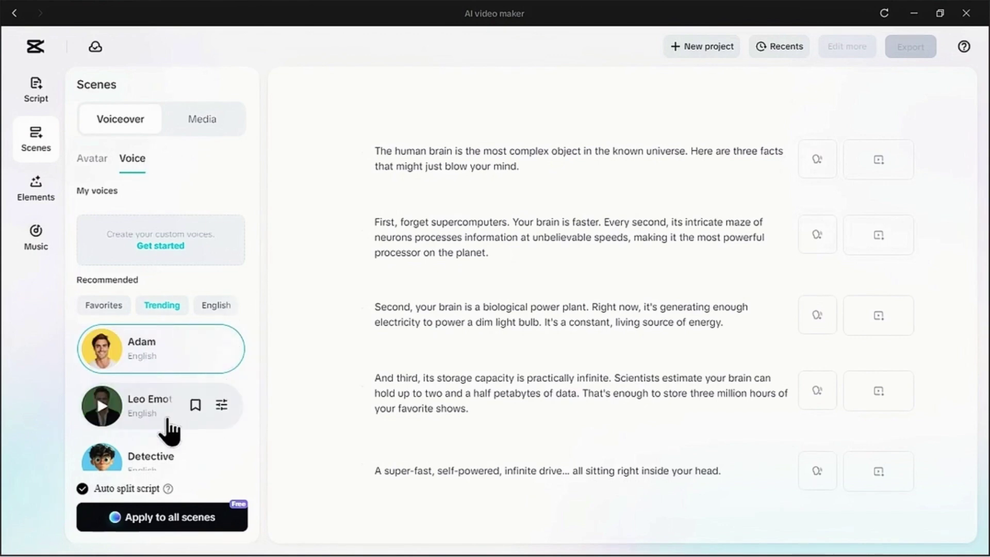
scroll(166, 424, "down", 2)
scroll(169, 424, "down", 2)
scroll(169, 424, "up", 3)
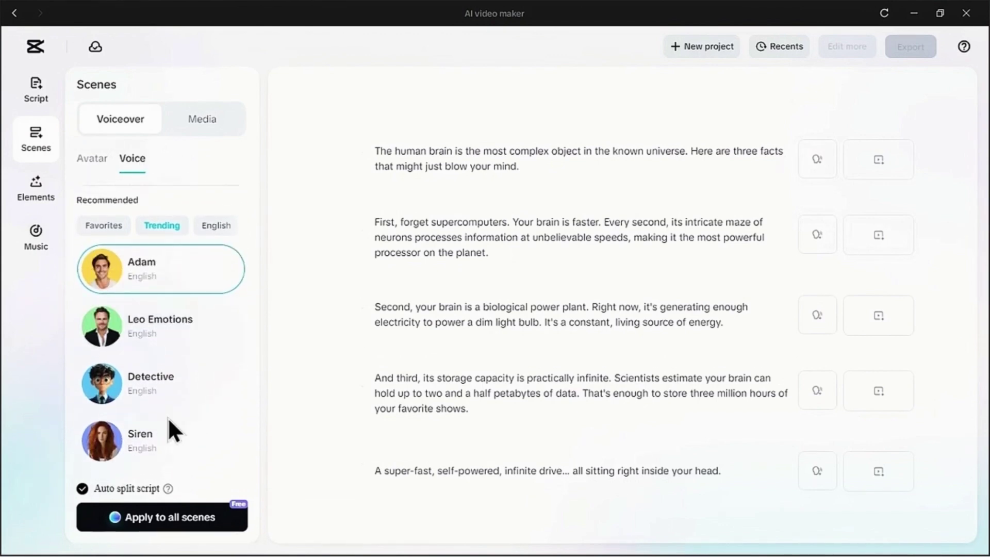
left_click(142, 329)
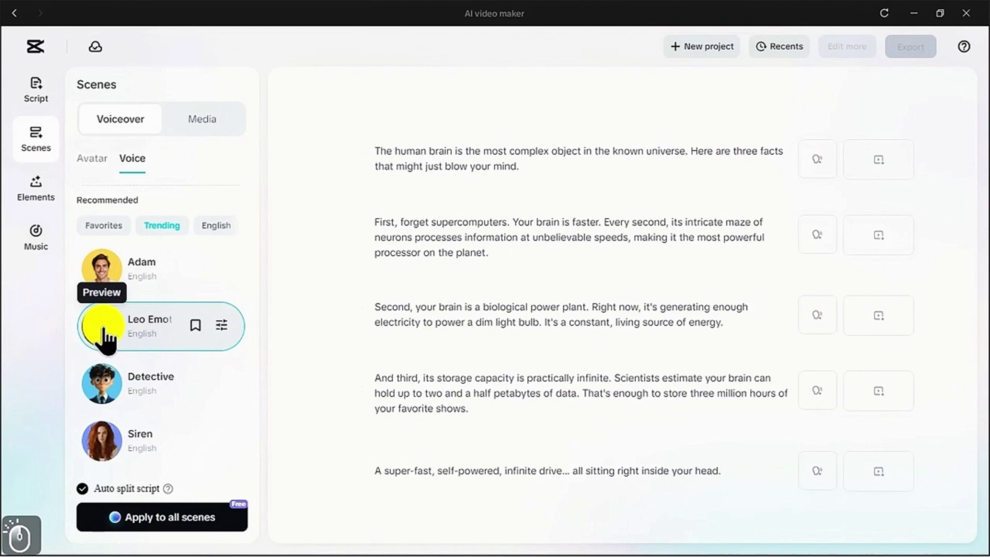
left_click(102, 325)
left_click(101, 327)
- Turn off auto split and break 'Your brain is faster.' and the 'Every second…' sentence into separate scenes
left_click(83, 489)
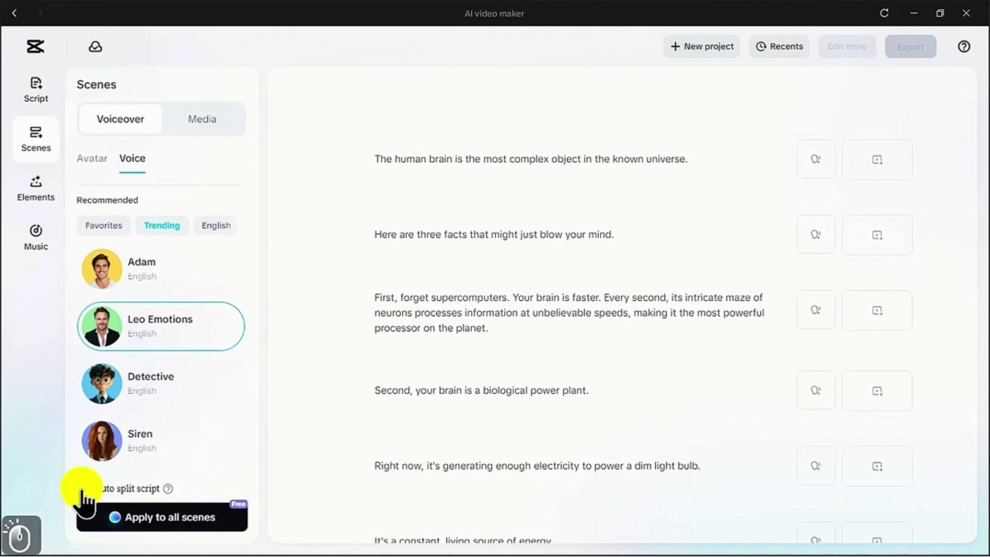
left_click(514, 298)
key("Return")
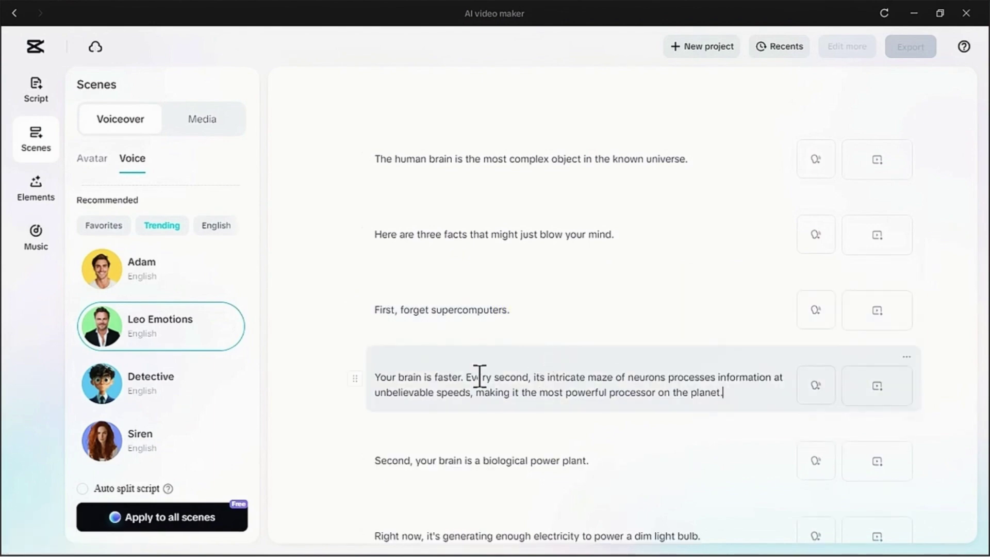
key("ctrl+z")
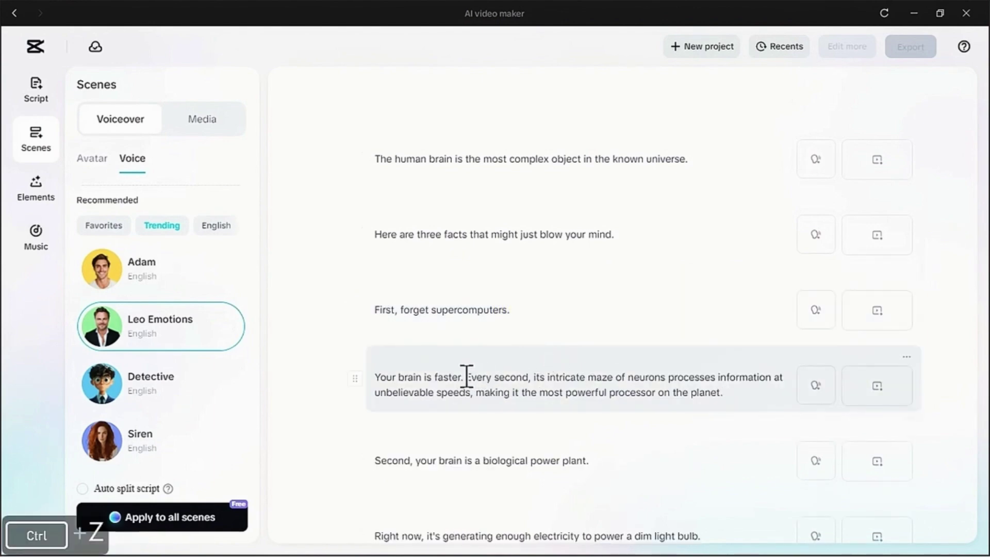
left_click(466, 377)
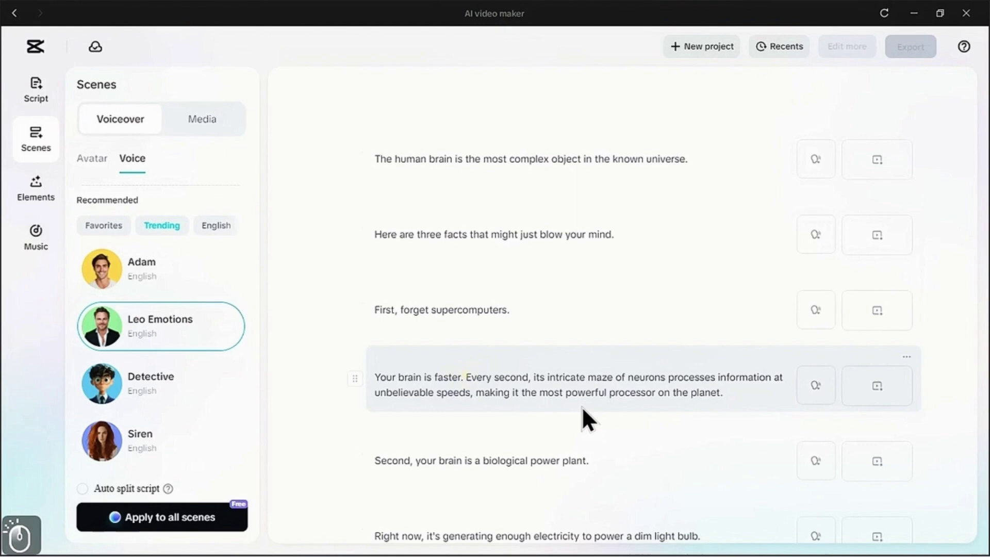
key("Return")
scroll(516, 392, "down", 3)
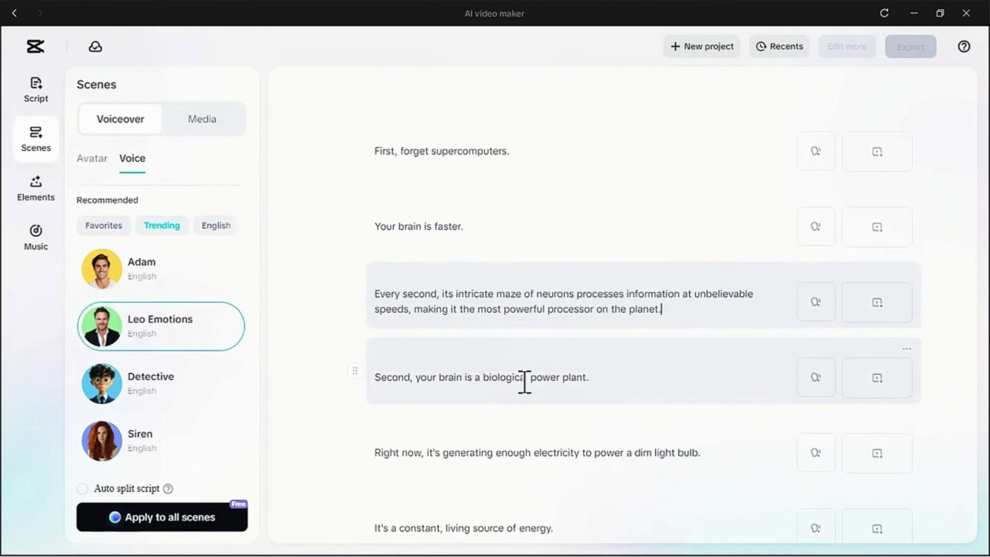
scroll(524, 386, "down", 5)
scroll(539, 320, "up", 7)
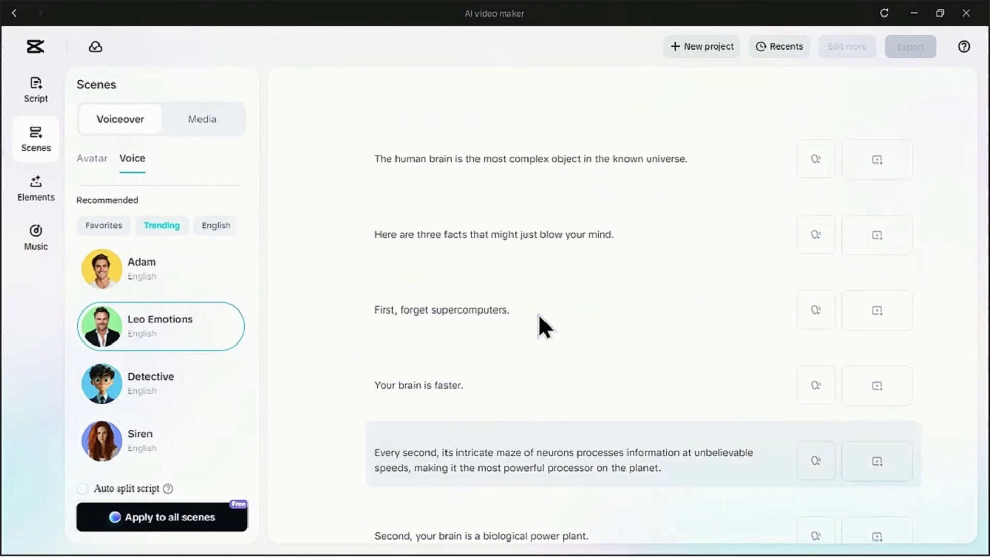
- Apply the Leo Emotions voiceover to all scenes and review the resulting scene durations
left_click(150, 517)
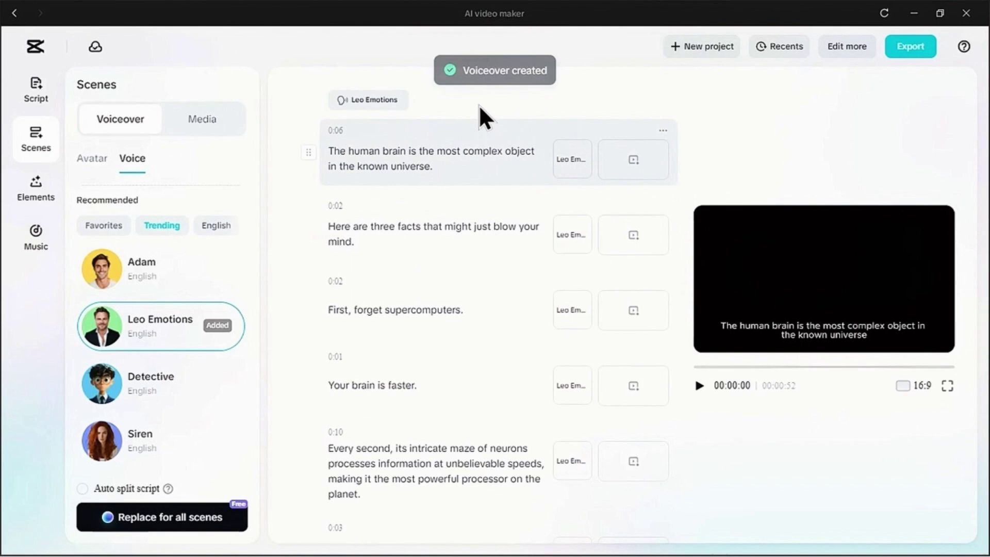
scroll(514, 311, "down", 10)
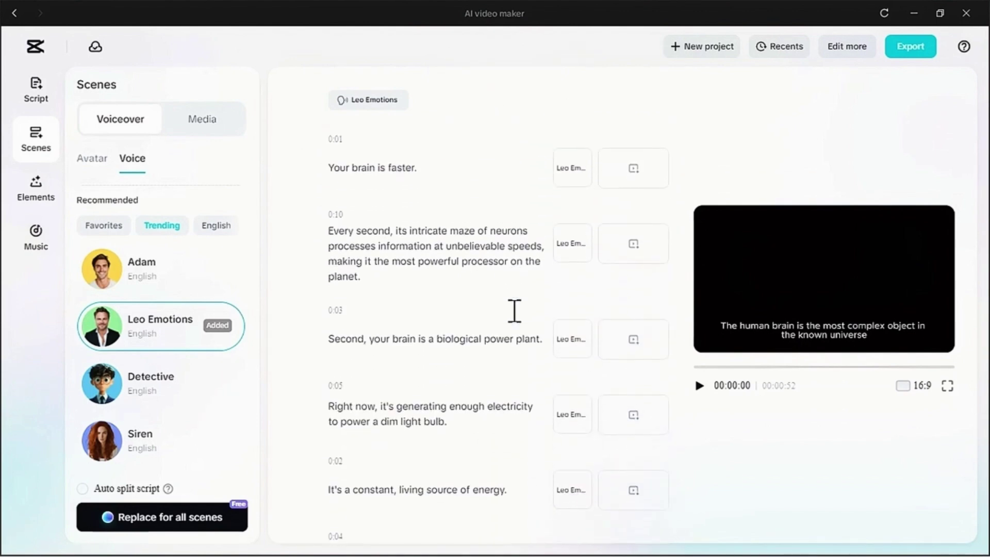
scroll(515, 311, "up", 10)
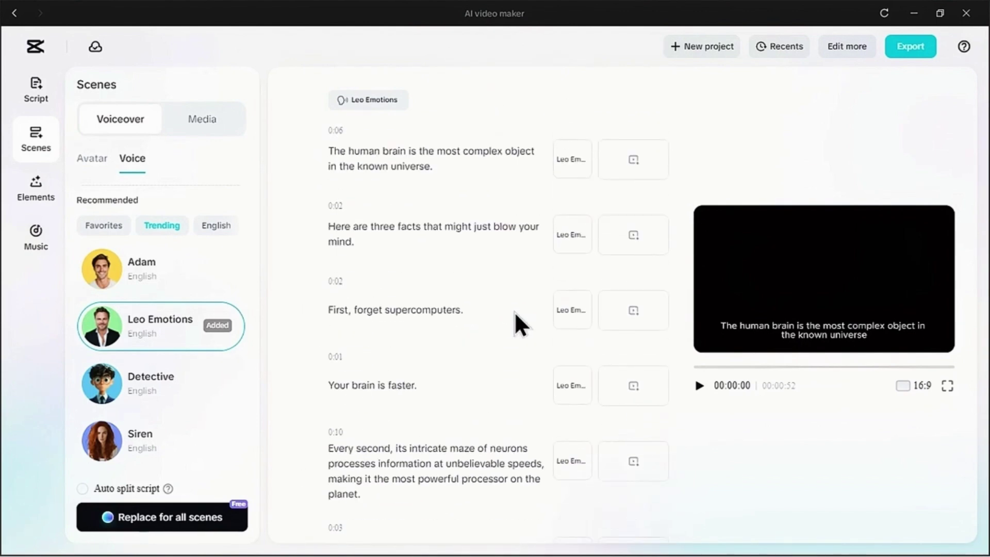
scroll(172, 169, "up", 2)
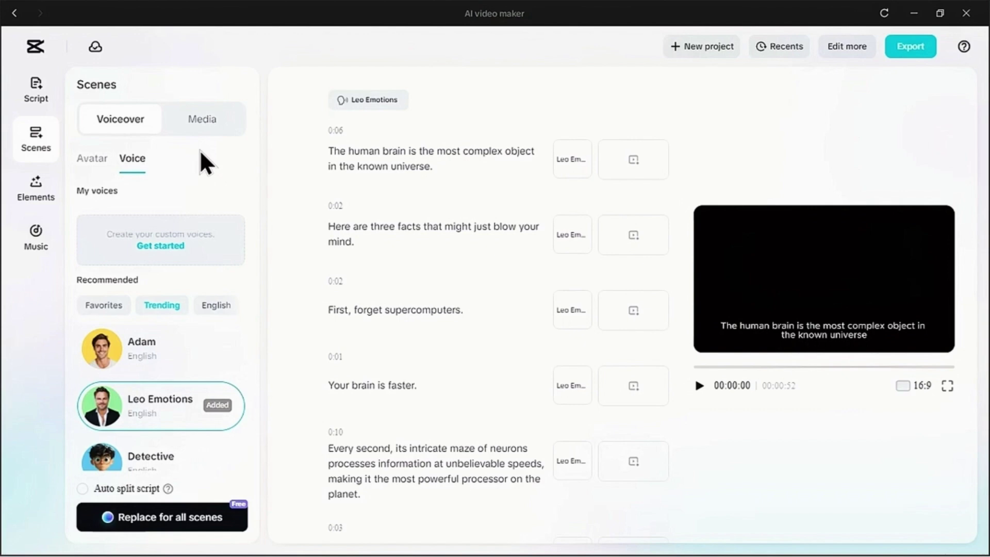
- In the scene Media options, set the video aspect ratio to vertical 9:16
left_click(203, 119)
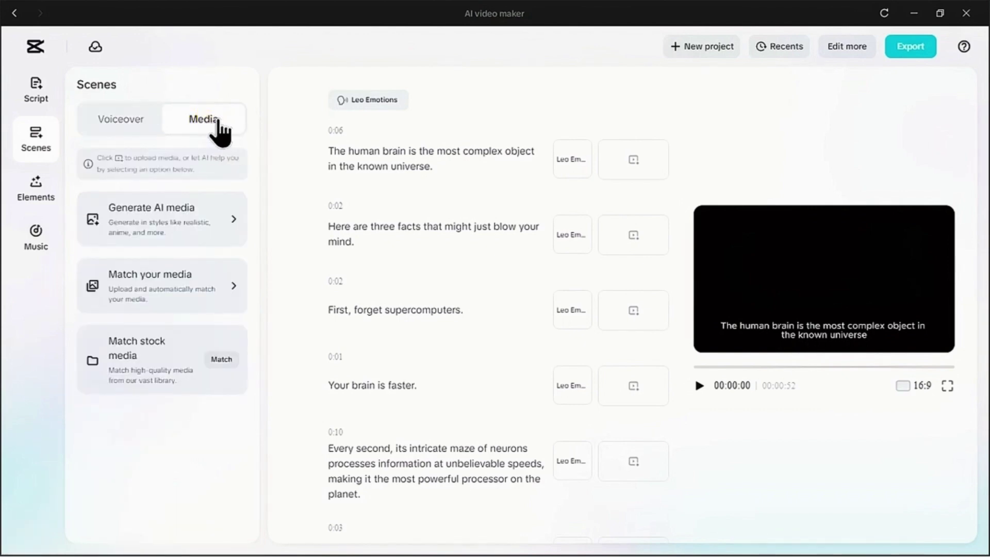
left_click(912, 386)
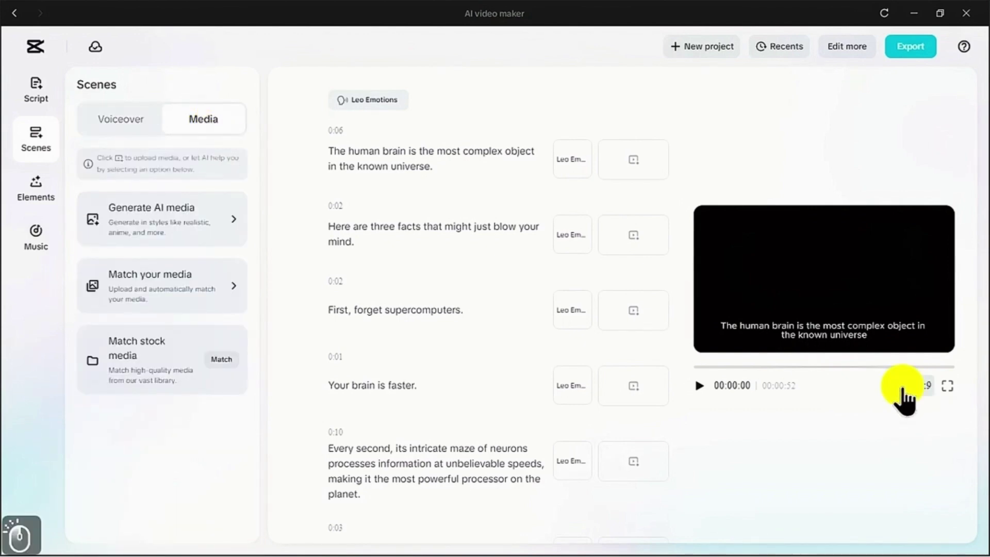
left_click(928, 444)
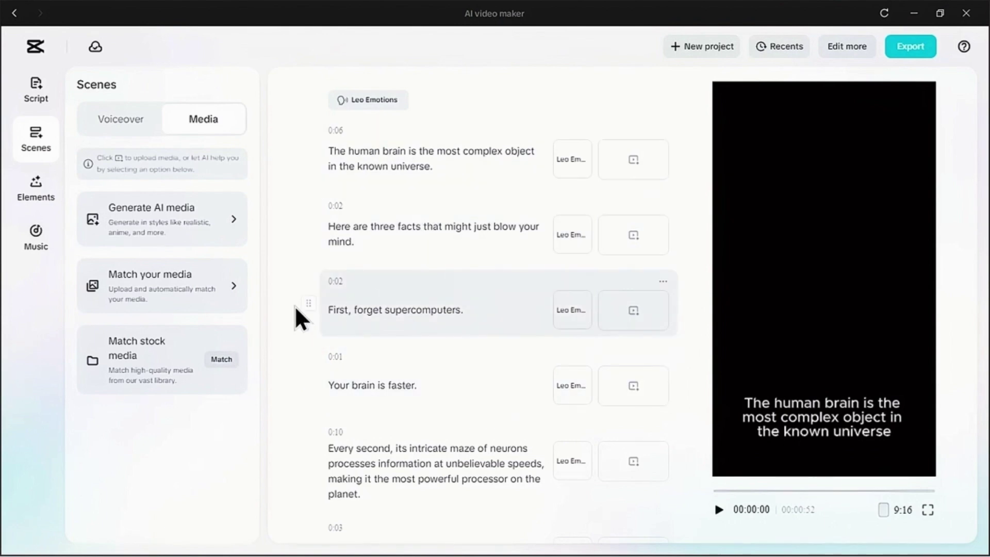
- Browse the AI media style thumbnails and choose the Gothic style
left_click(160, 213)
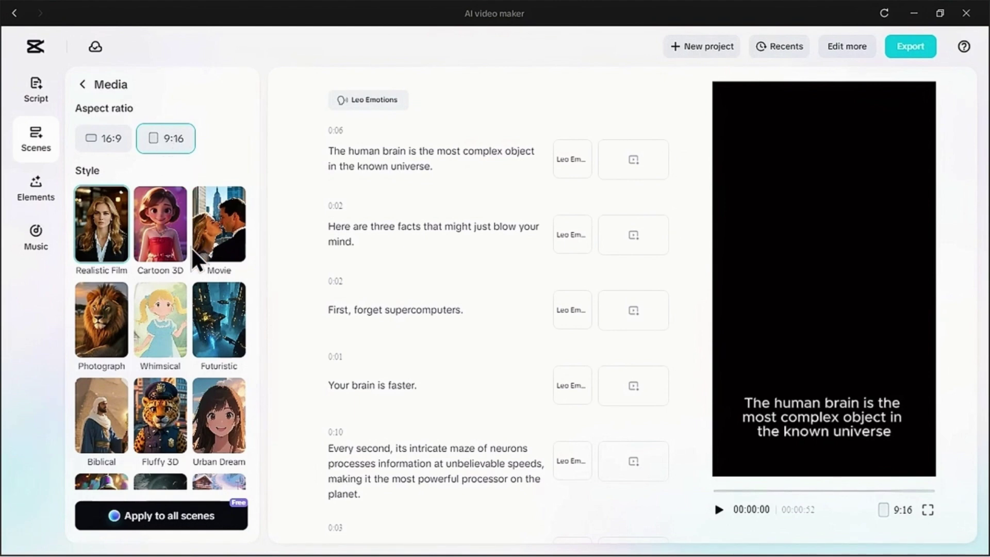
scroll(190, 254, "down", 5)
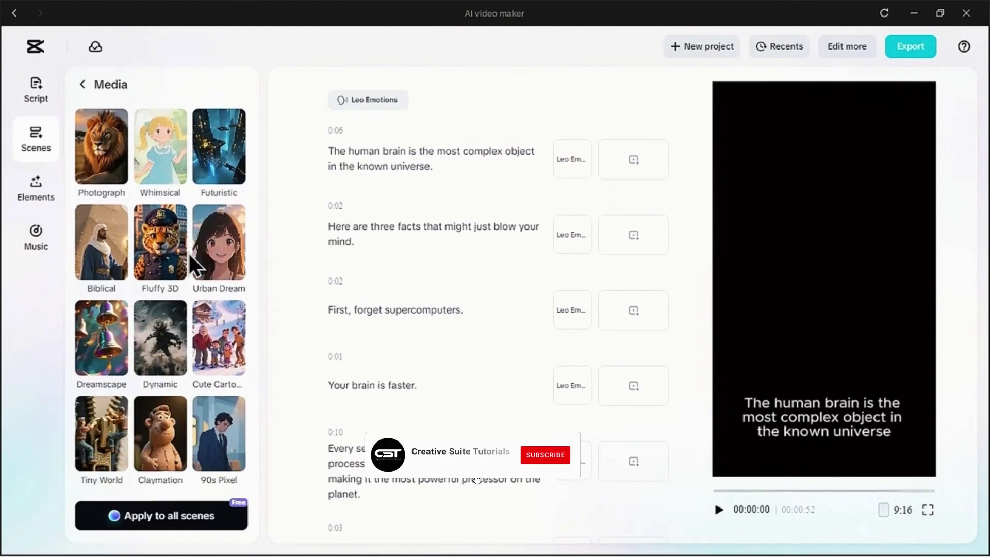
scroll(189, 253, "down", 6)
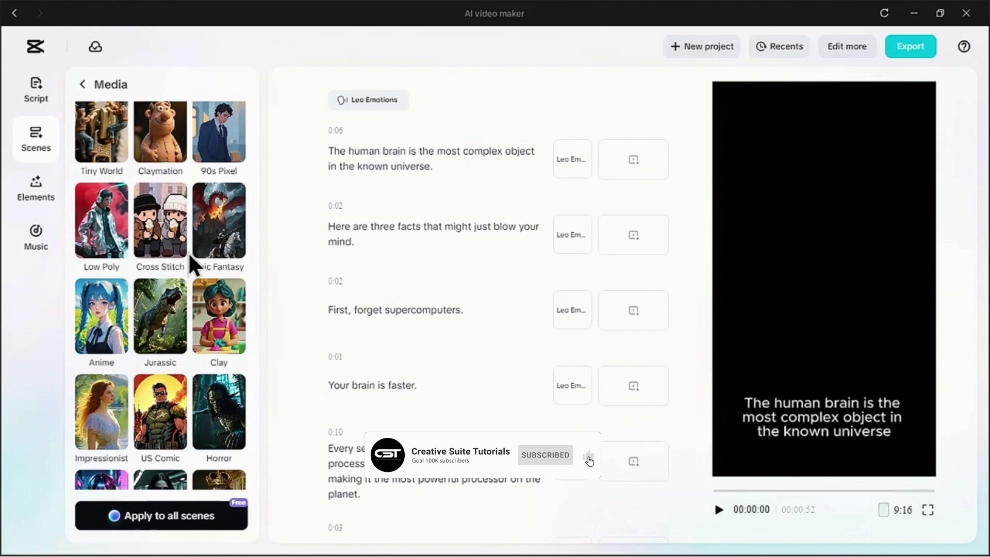
scroll(189, 254, "down", 4)
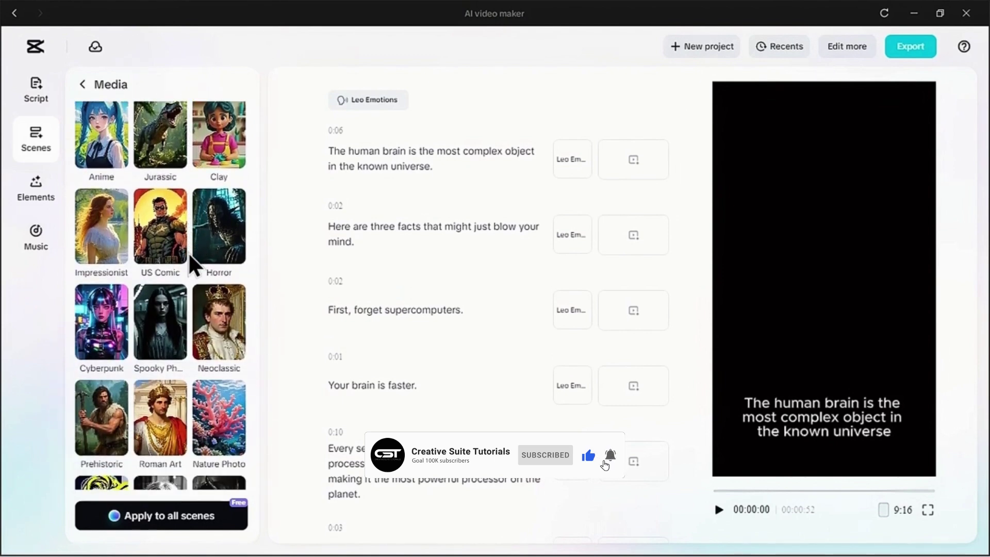
scroll(189, 252, "down", 3)
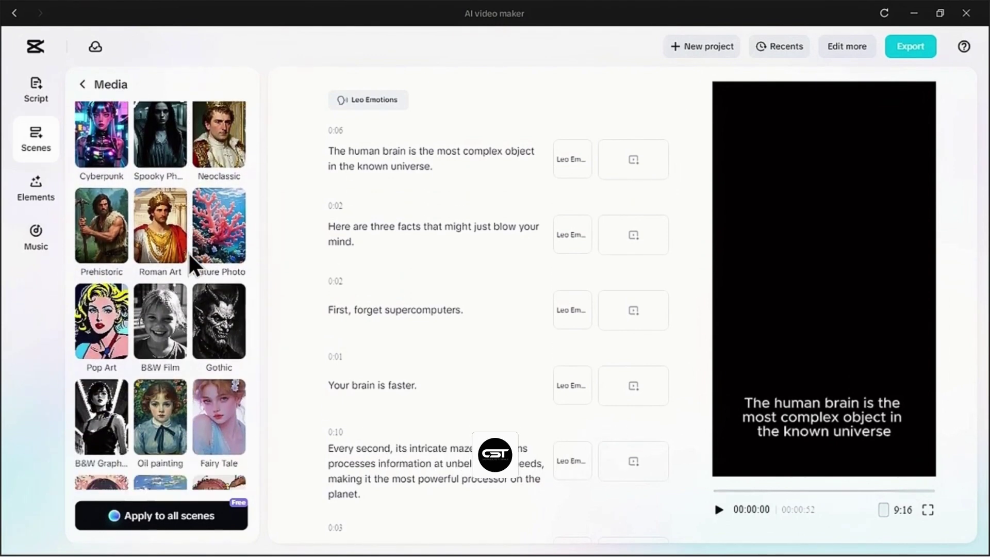
scroll(189, 253, "up", 4)
scroll(189, 253, "up", 1)
scroll(188, 252, "down", 3)
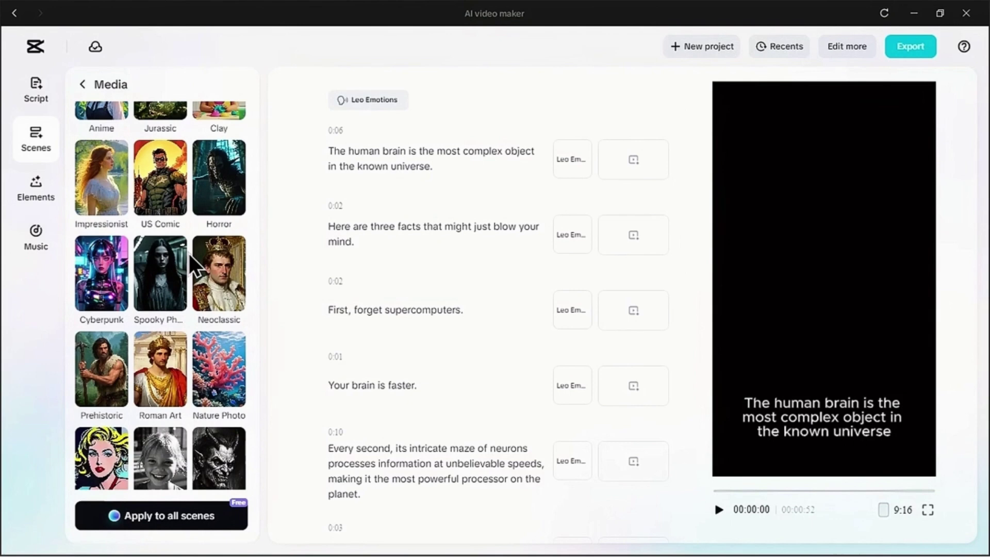
scroll(188, 252, "down", 3)
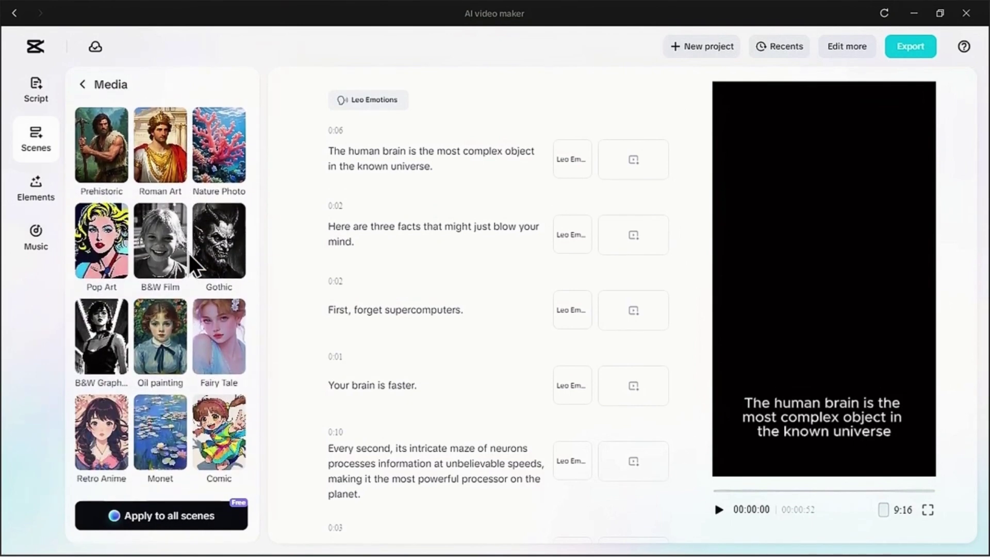
scroll(189, 253, "down", 2)
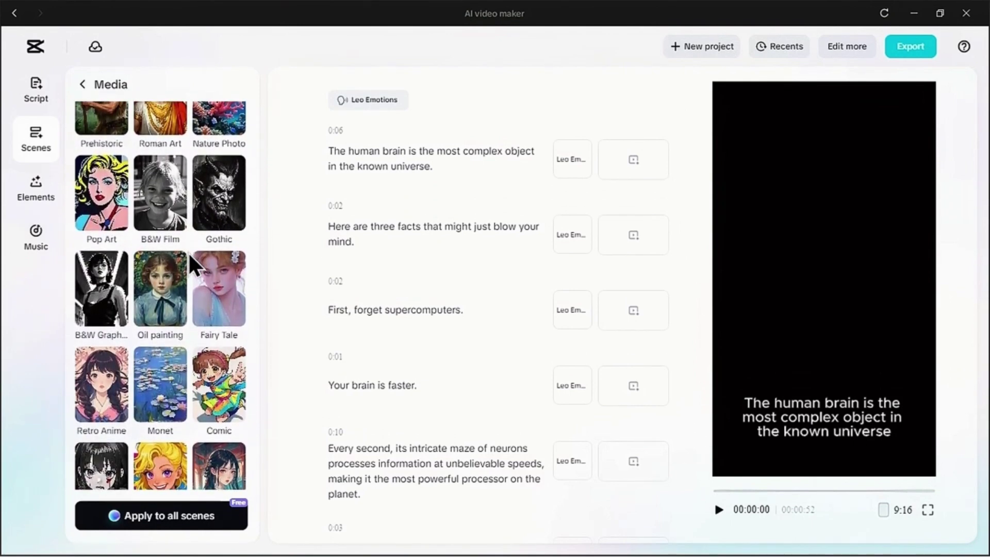
left_click(197, 232)
scroll(171, 361, "down", 1)
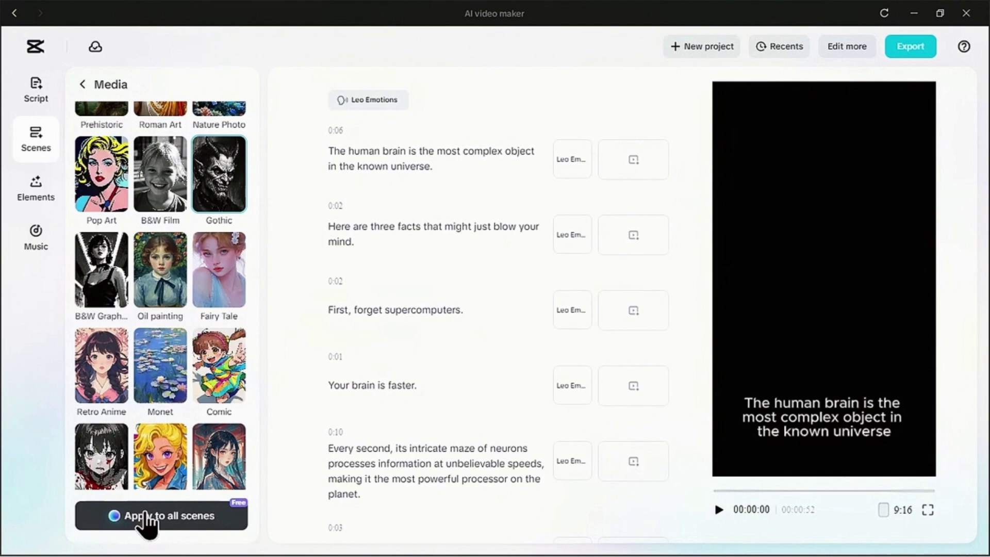
- Apply the Gothic style to all scenes and let the black-and-white images generate
left_click(176, 516)
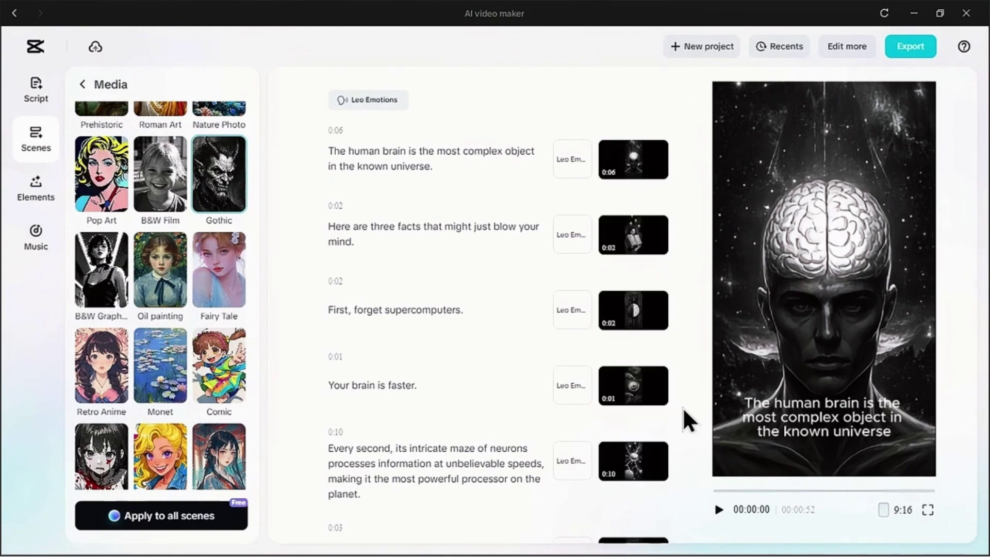
scroll(570, 382, "down", 3)
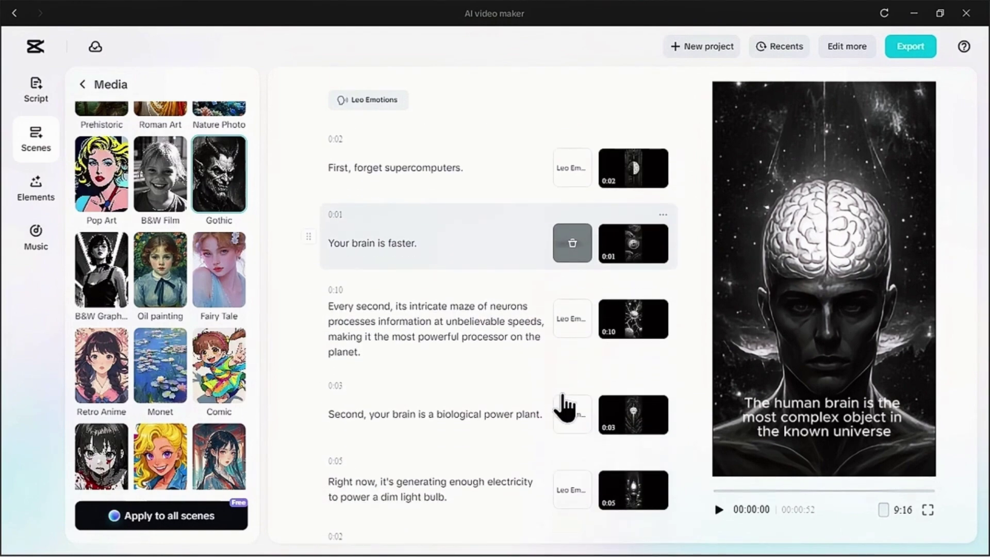
scroll(483, 405, "down", 6)
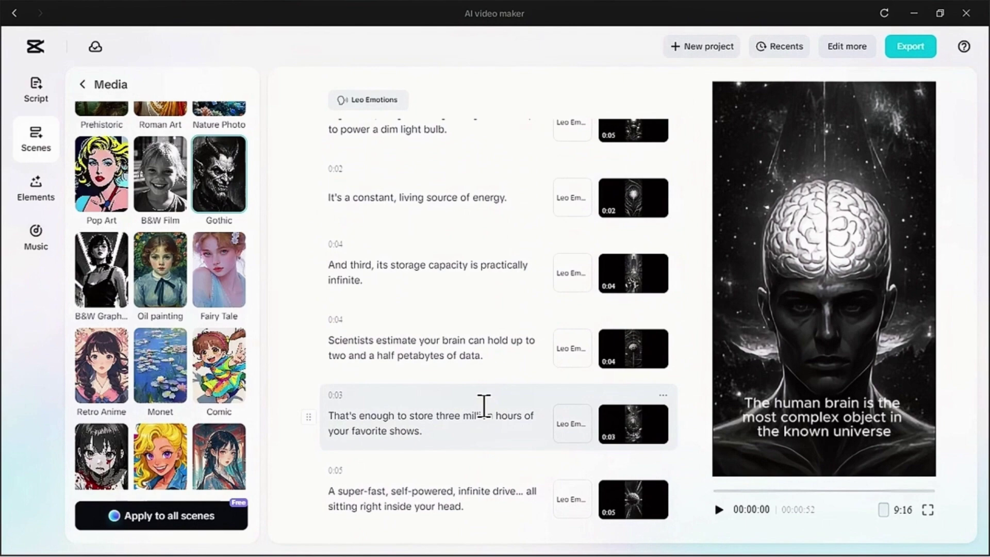
scroll(484, 405, "up", 8)
scroll(483, 406, "up", 1)
mouse_move(637, 323)
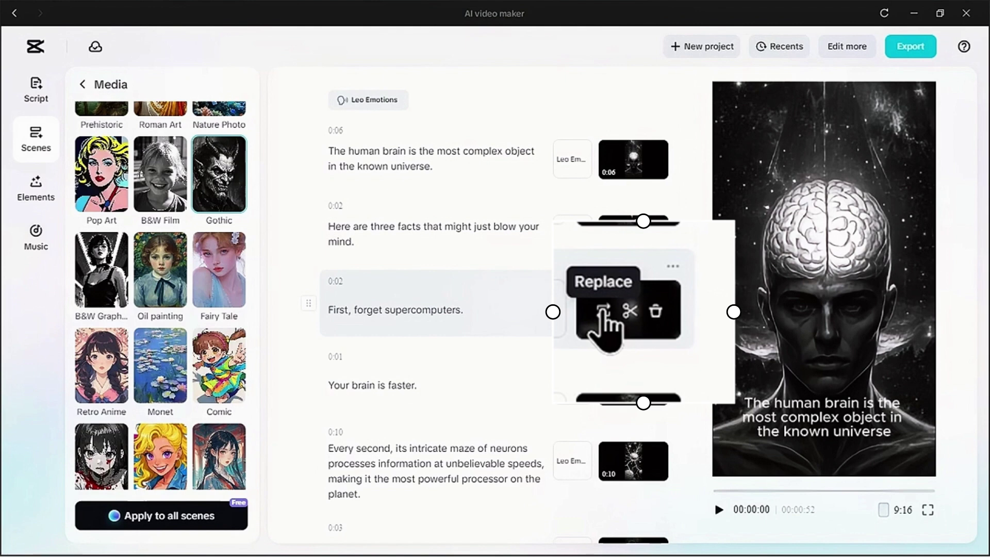
left_click(640, 325)
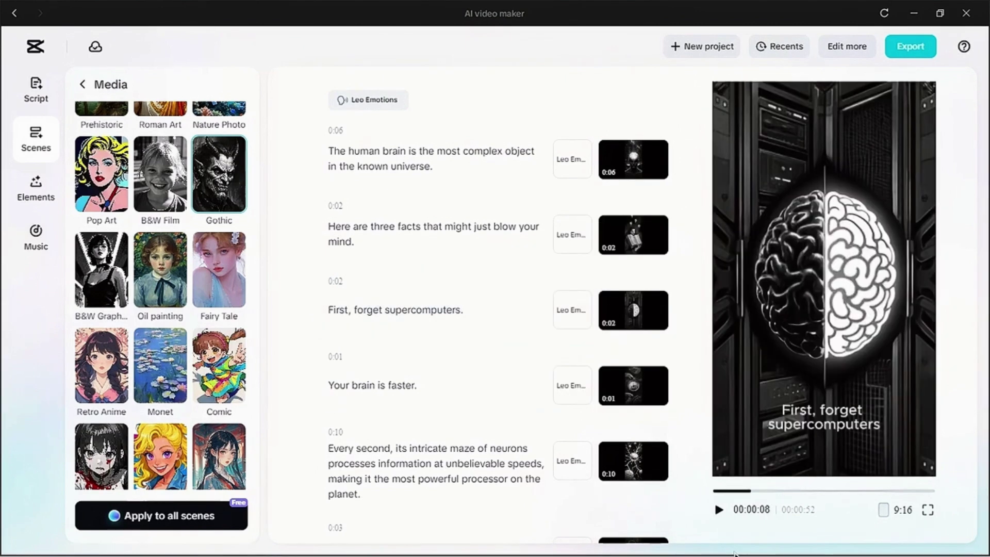
left_click(713, 490)
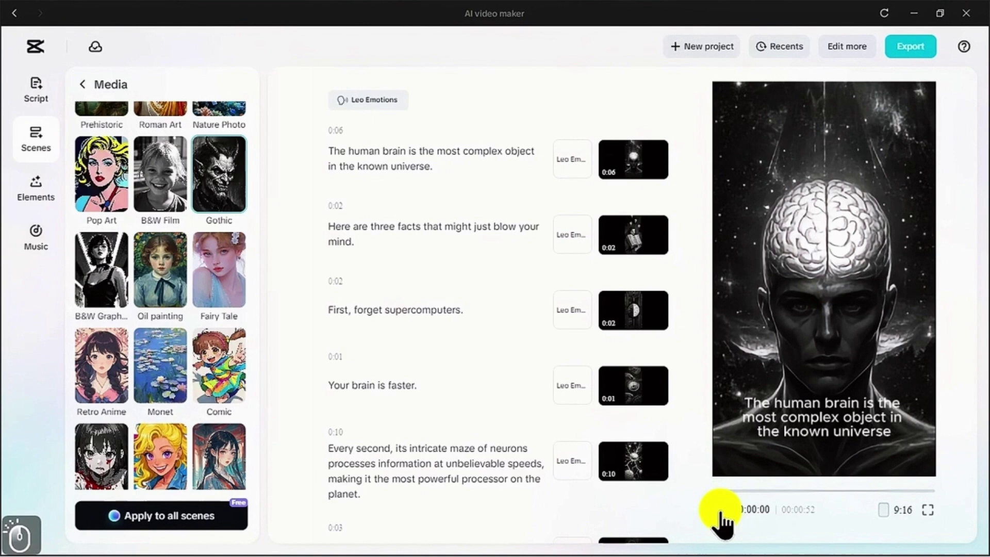
- Play the video from the start and pause it at 00:00:24 on the Second scene
left_click(719, 509)
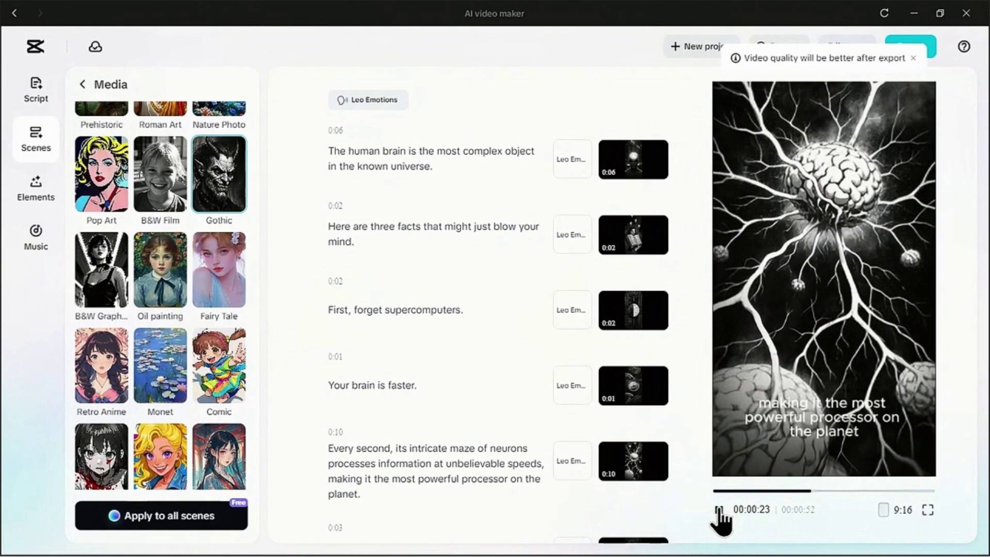
left_click(718, 510)
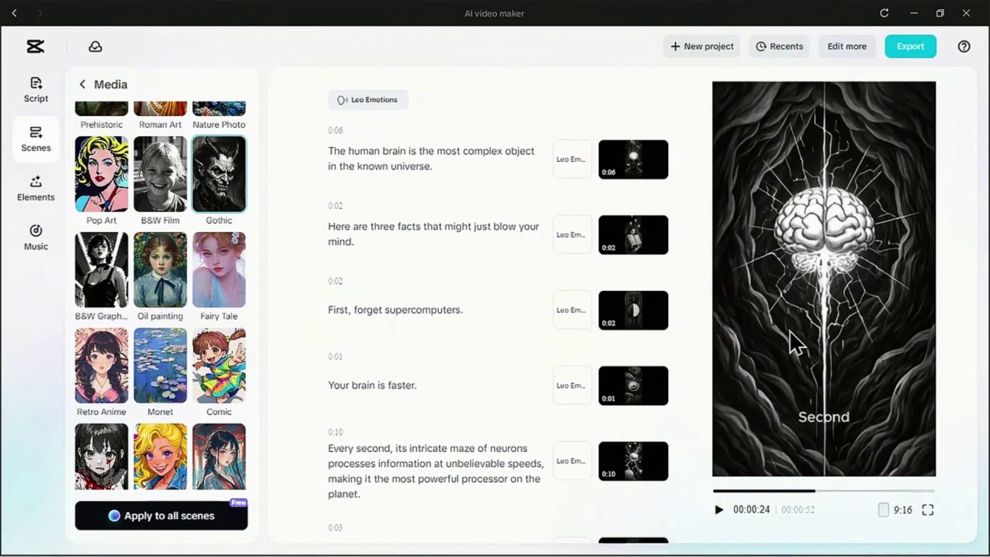
- Check the AI edit settings under Elements, then bring up the Music library
left_click(29, 194)
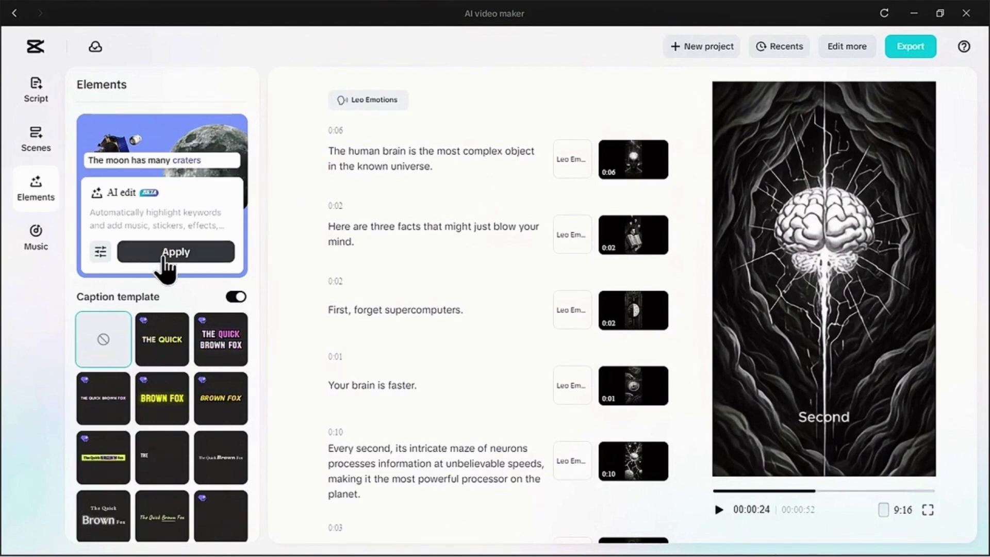
left_click(100, 252)
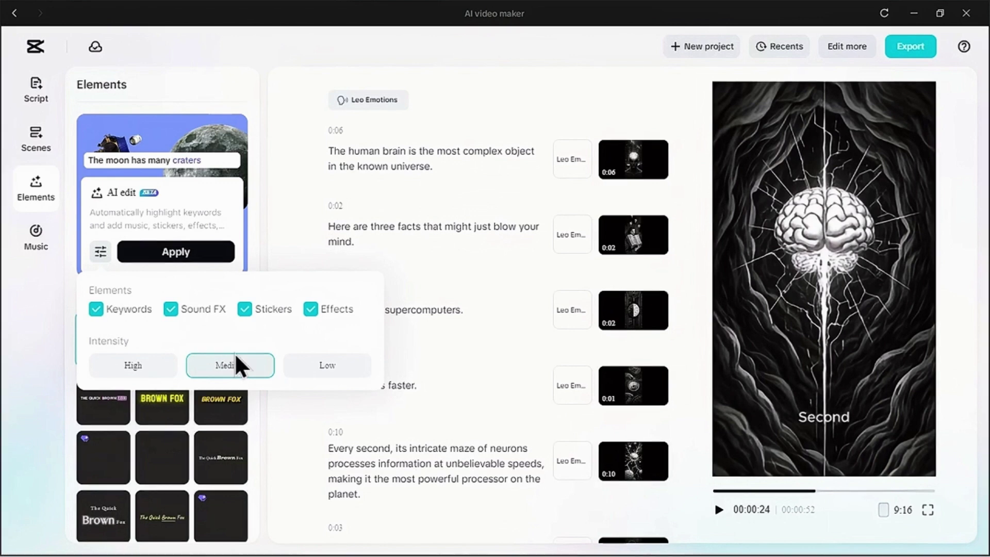
left_click(33, 238)
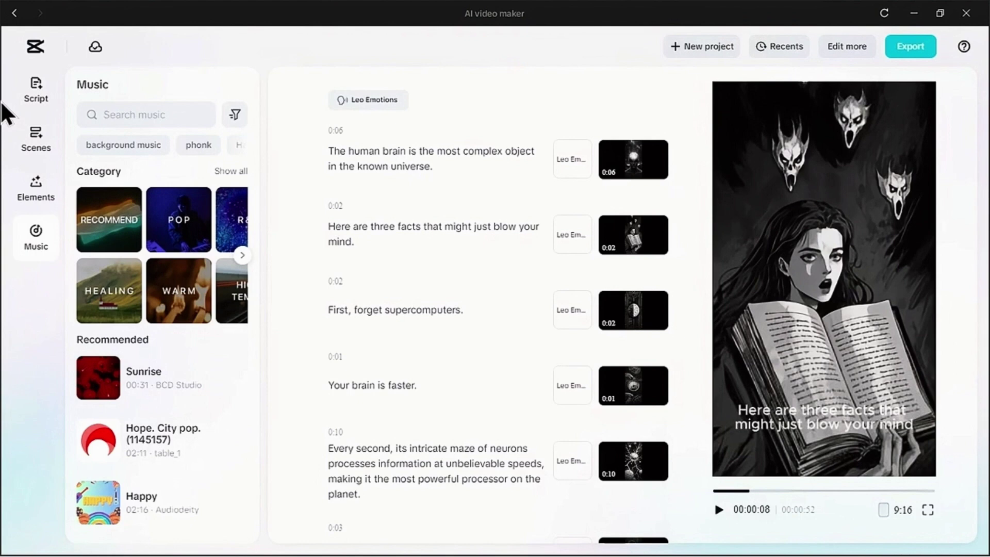
- Load the brain video project into the full editor with Edit more
mouse_move(634, 265)
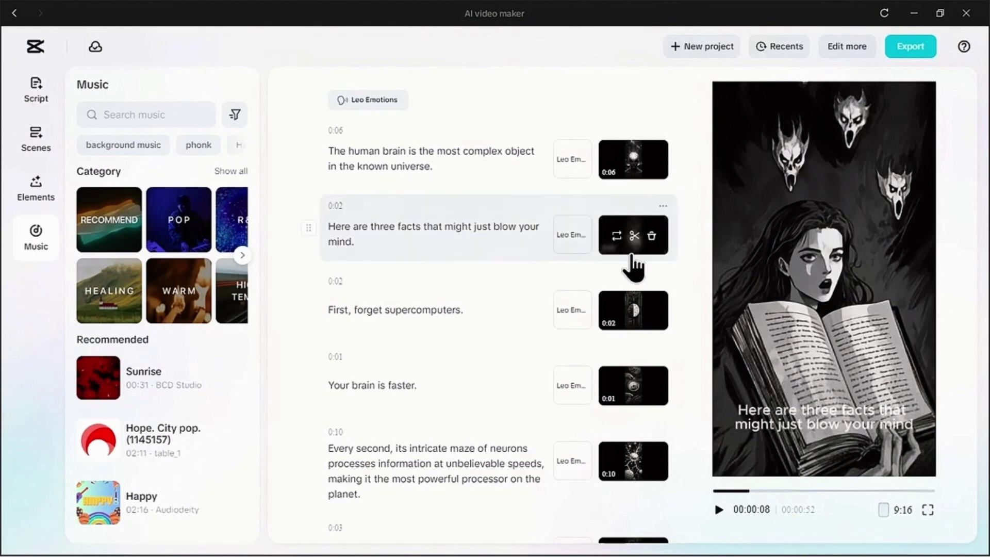
left_click(845, 46)
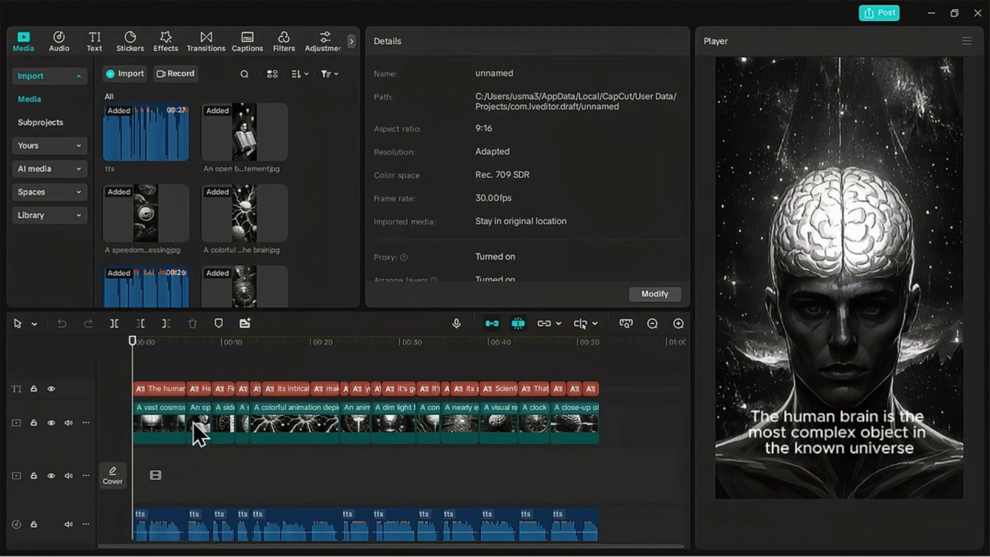
- Scroll the timeline to review the generated caption clips above the video and voiceover
scroll(512, 457, "down", 1)
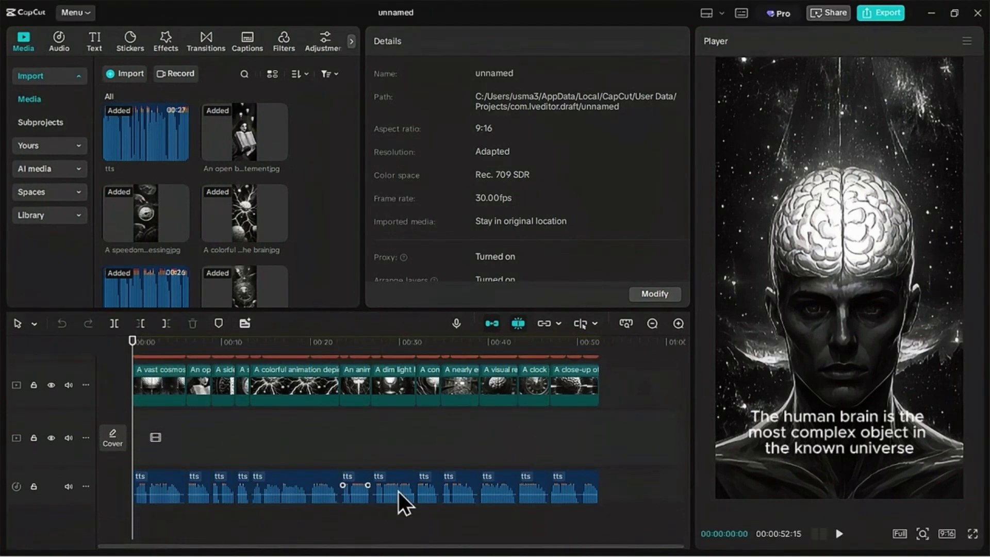
scroll(344, 433, "up", 1)
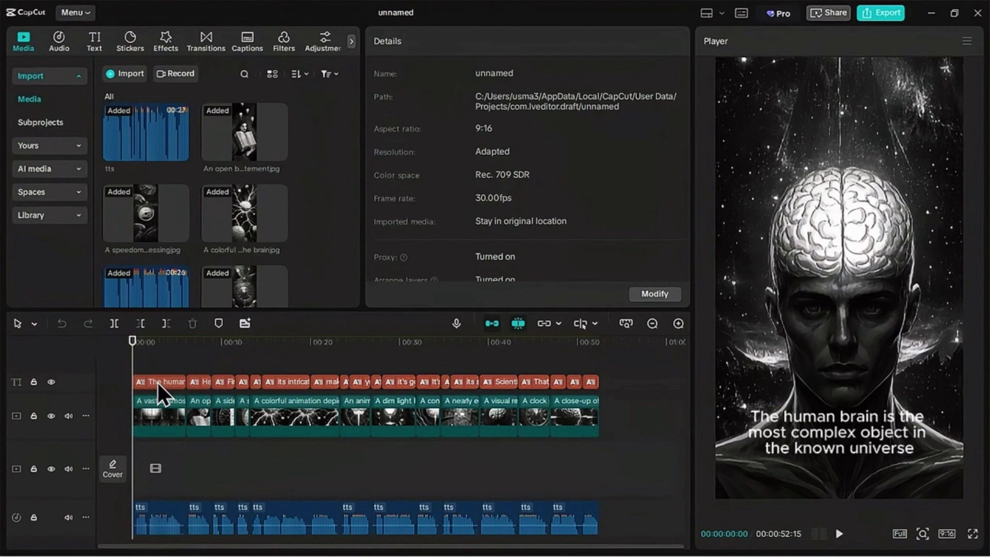
- Apply the yellow-highlight 'THE QUICK' template to all captions and move them to mid-frame
left_click(158, 385)
left_click(496, 73)
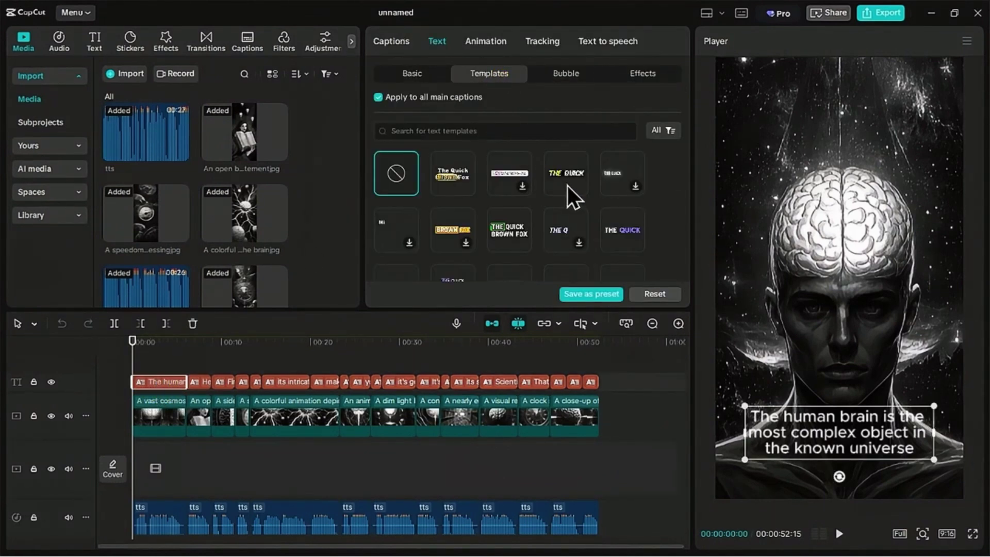
left_click(567, 185)
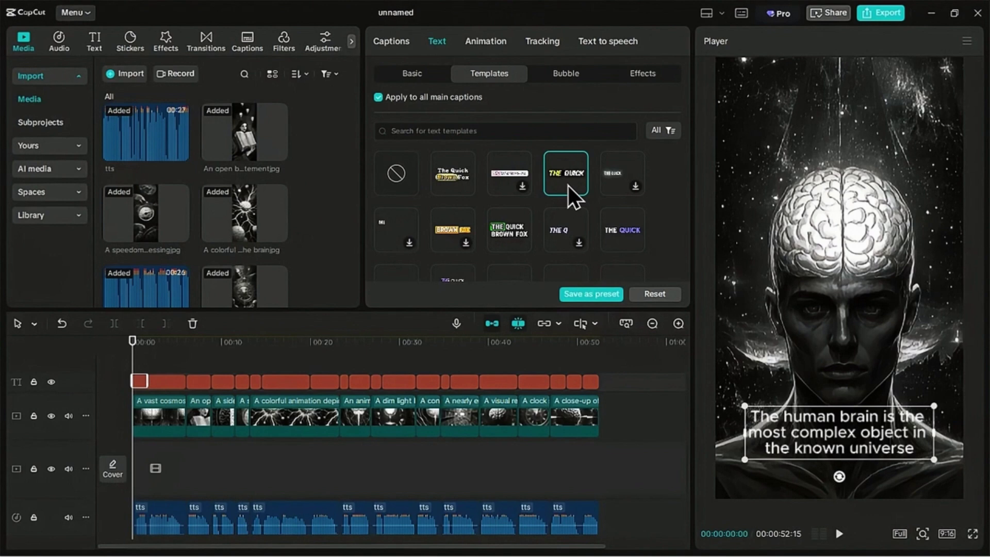
left_click_drag(784, 419, 784, 265)
- Play the video from the start to preview the restyled captions
left_click(156, 352)
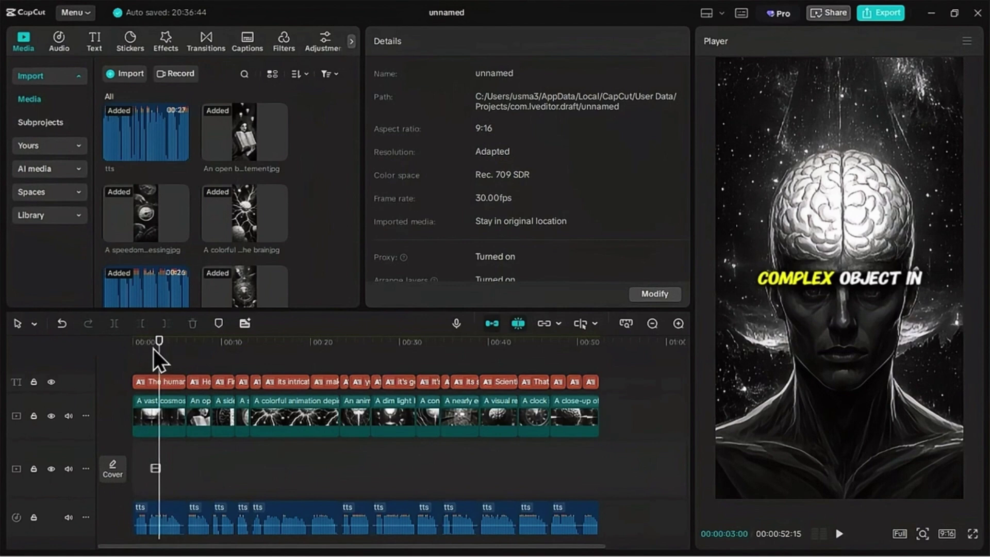
left_click(140, 343)
key("space")
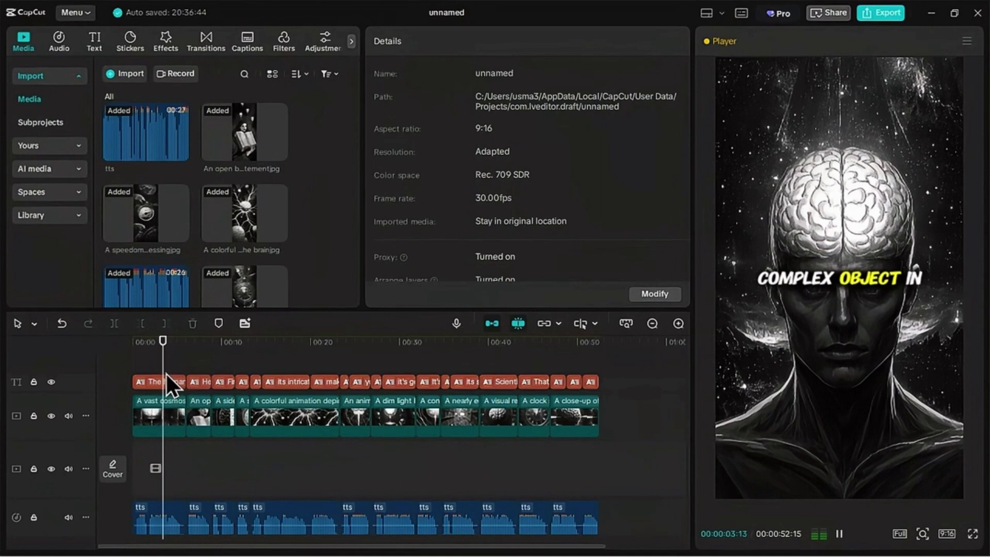
- Drag the Retro effect Noise 2 onto the timeline across the whole video
left_click(147, 342)
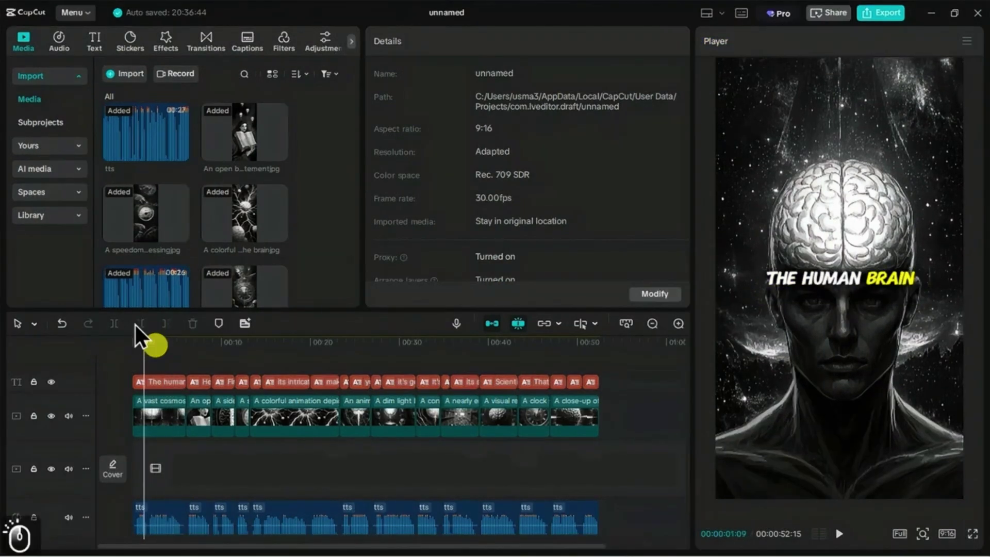
left_click(161, 42)
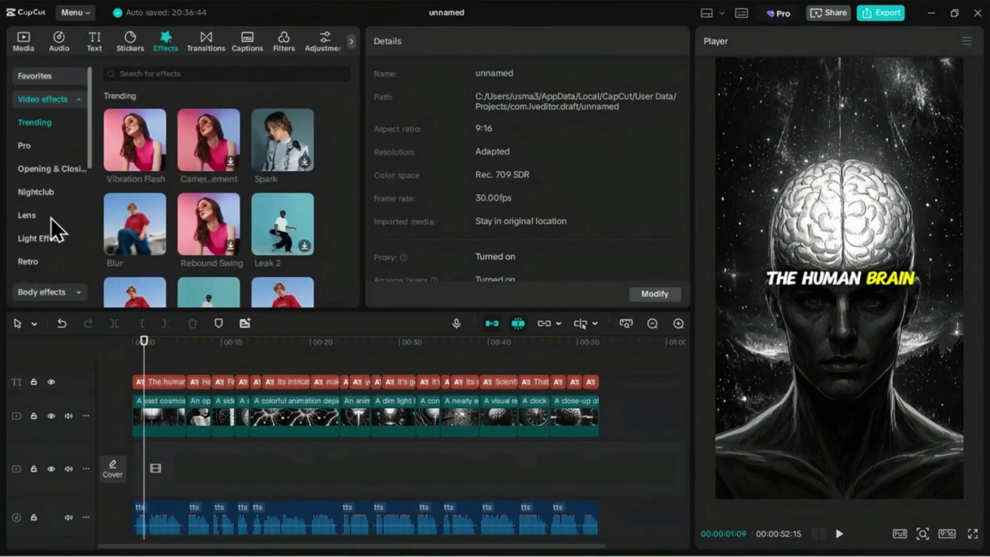
scroll(47, 243, "down", 1)
left_click(32, 237)
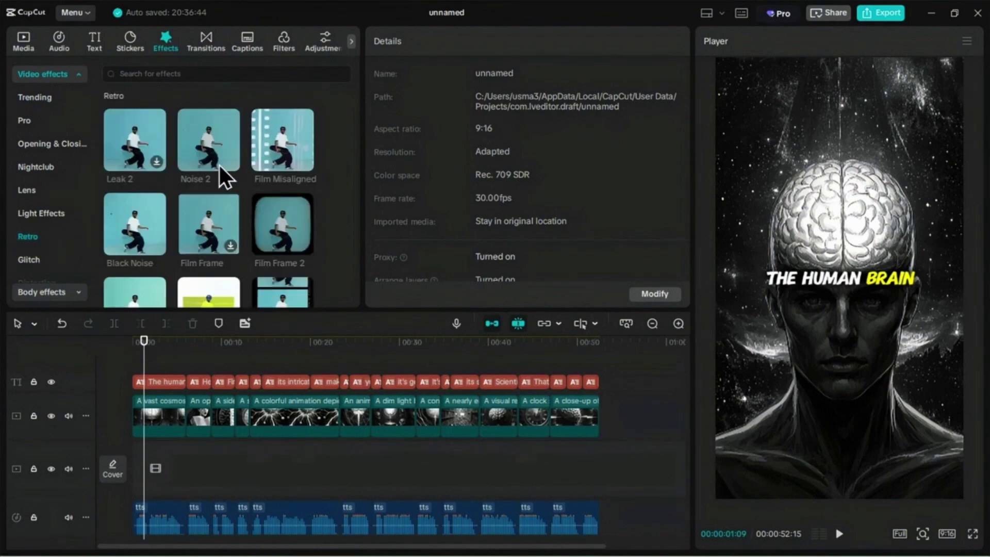
mouse_move(202, 157)
left_click_drag(202, 157, 592, 398)
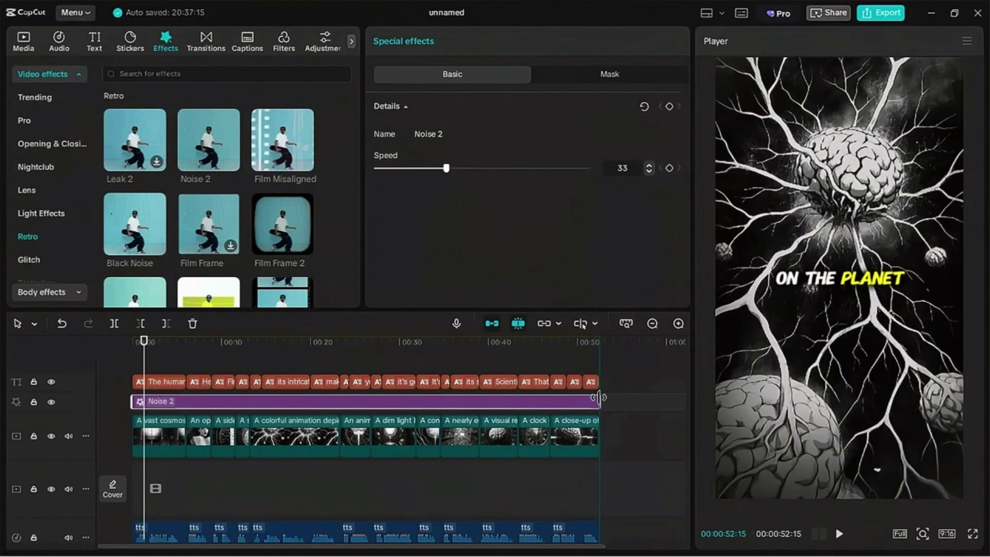
- Play the video from the start to preview the noise effect, then pause
left_click(166, 354)
left_click(140, 341)
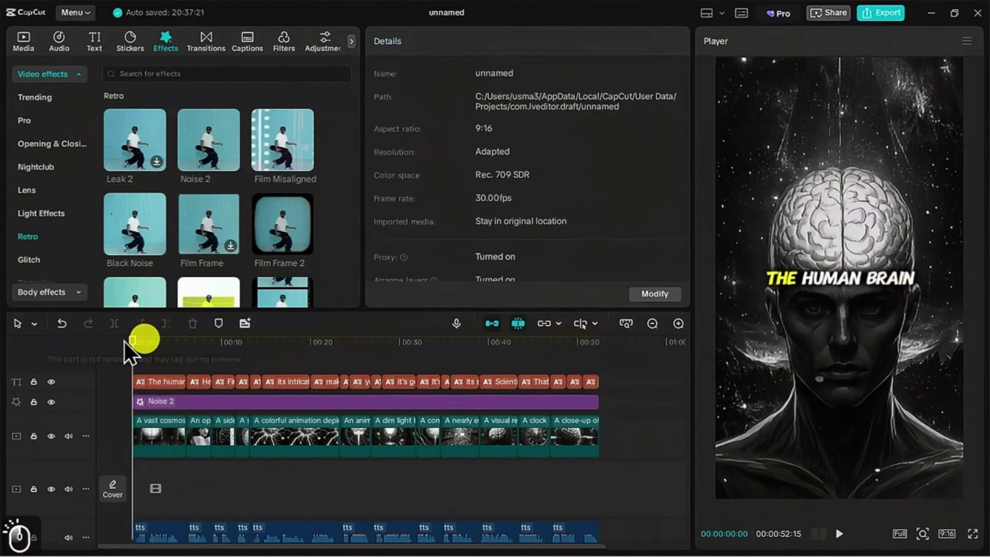
key("space")
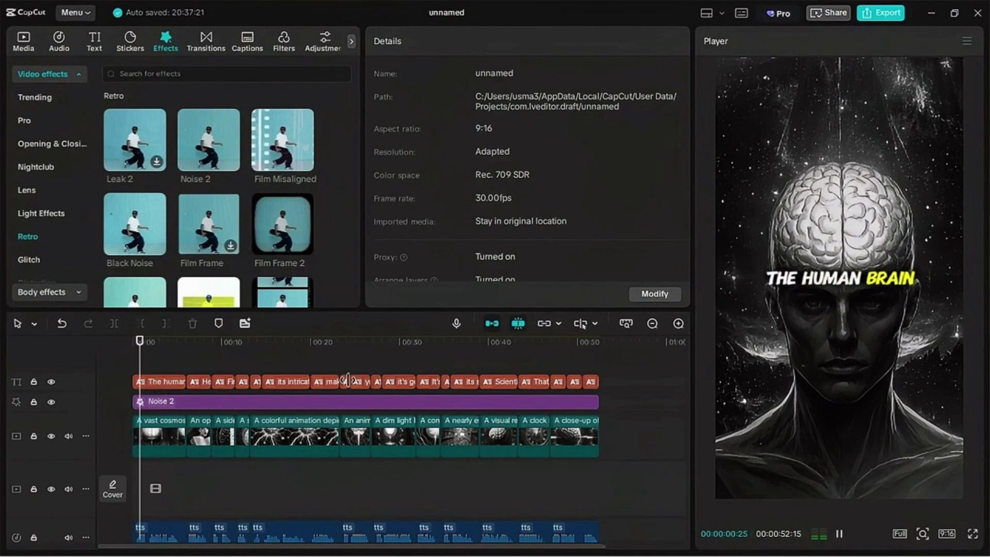
key("space")
- Search music for 'intellig' and place The Rise of an Artificial Intelligence at the video's start
scroll(227, 449, "down", 1)
scroll(227, 443, "down", 1)
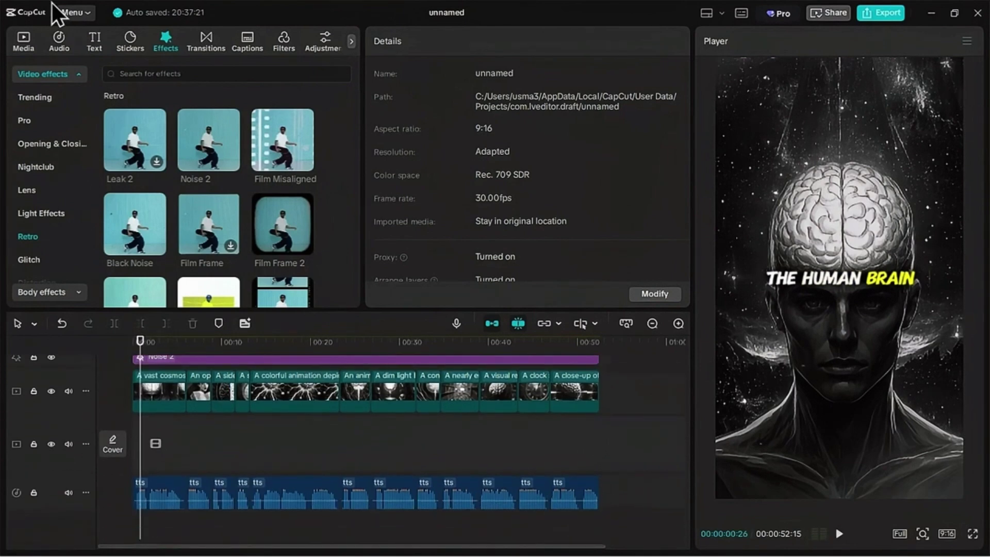
left_click(65, 43)
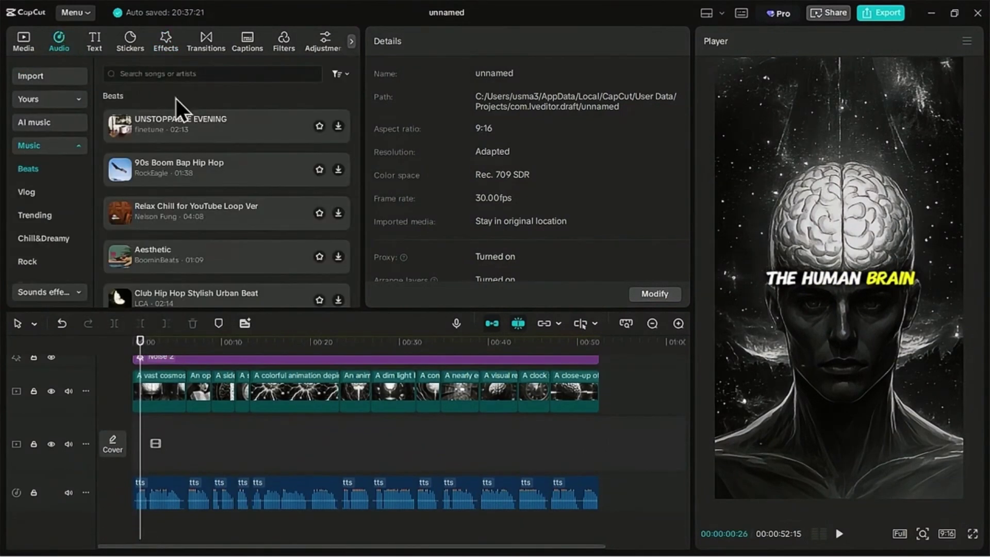
left_click(138, 73)
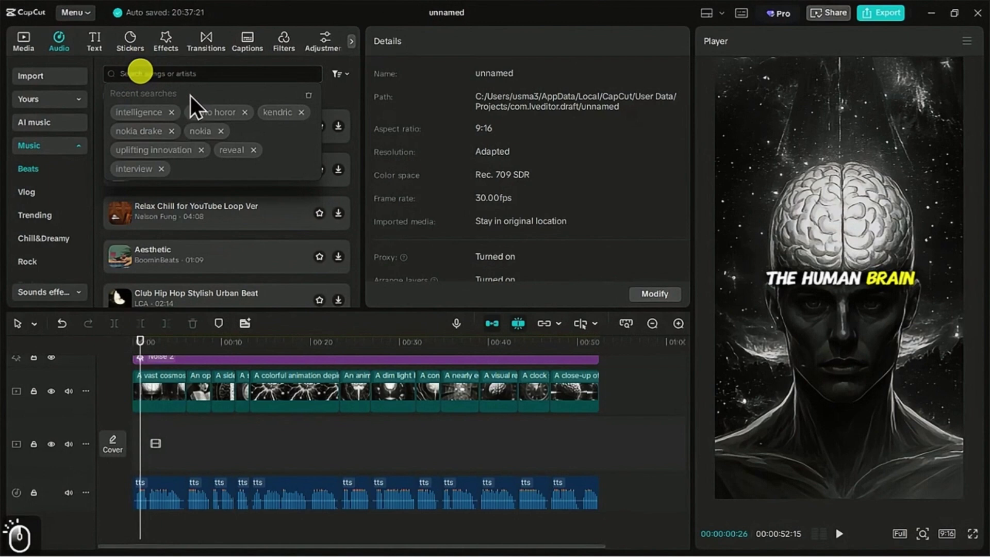
type("intellig")
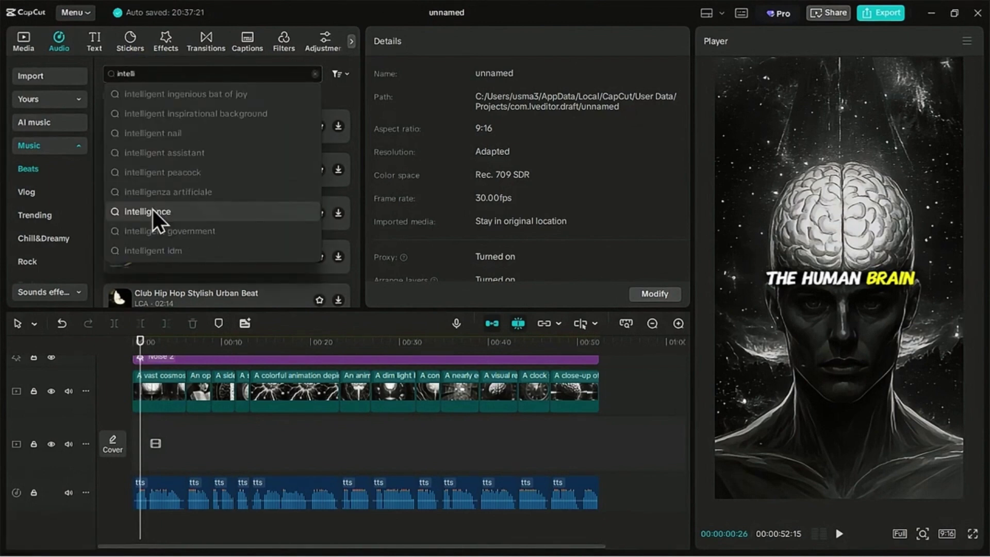
left_click(152, 209)
mouse_move(178, 123)
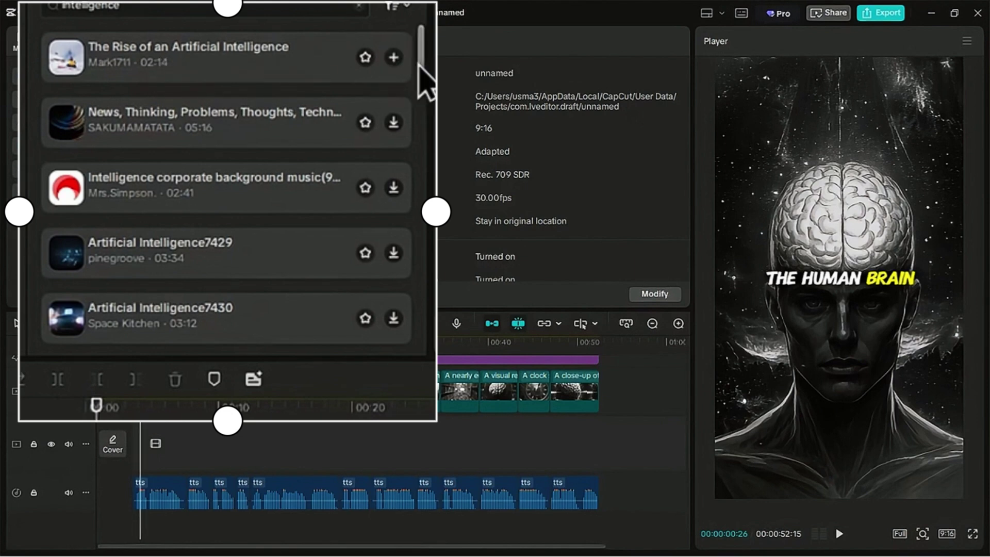
left_click(393, 57)
left_click_drag(256, 531, 244, 523)
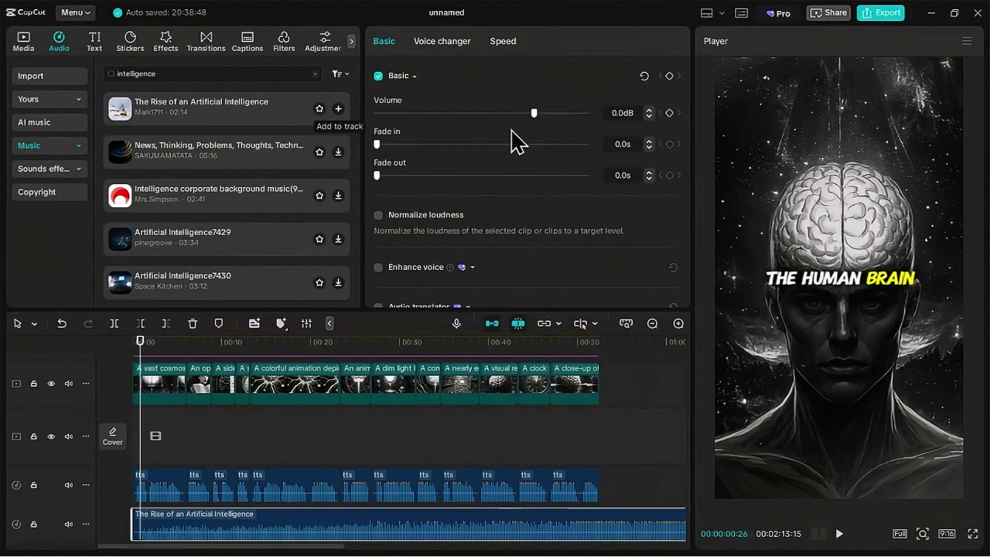
- Lower the music volume to -12.3dB and play the video to hear the mix
left_click_drag(506, 116, 500, 119)
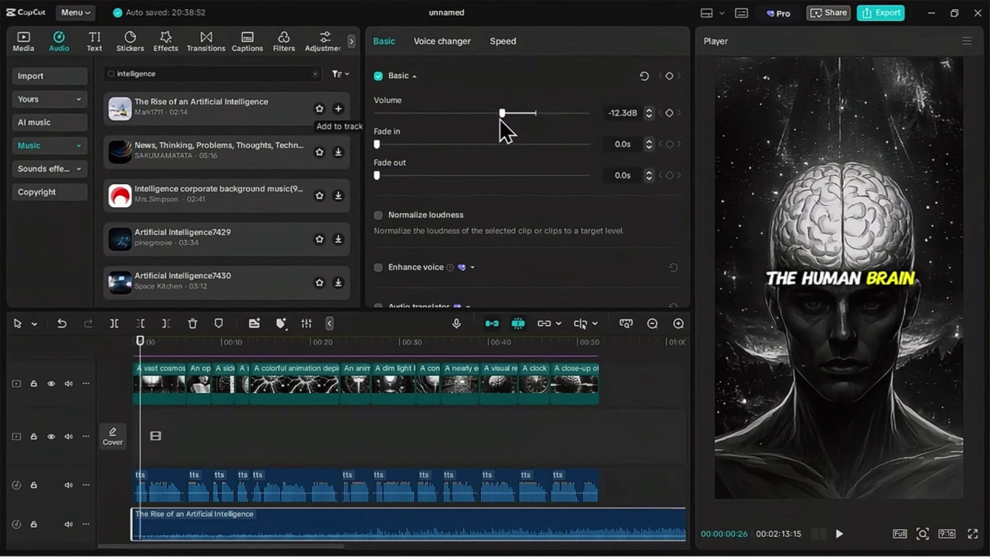
left_click_drag(143, 344, 134, 340)
key("space")
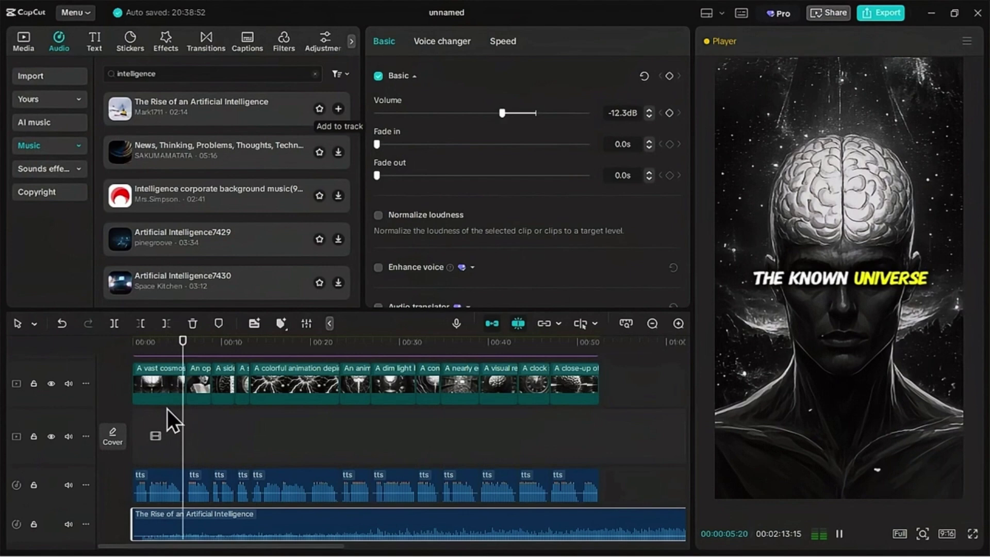
key("space")
- Trim the music at the video's end, fade it out over 1.3s, and set volume -8.7dB
key("Home")
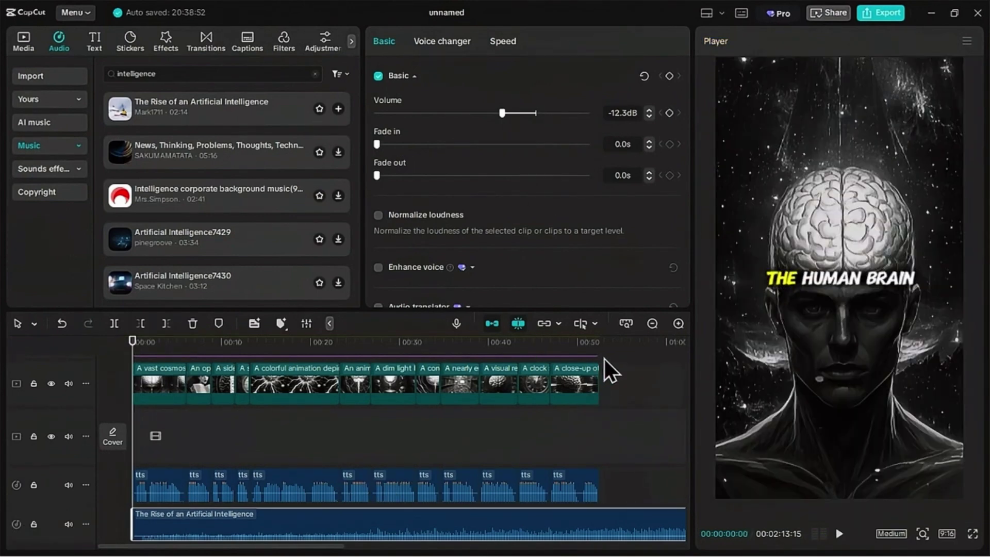
left_click(601, 346)
key("w")
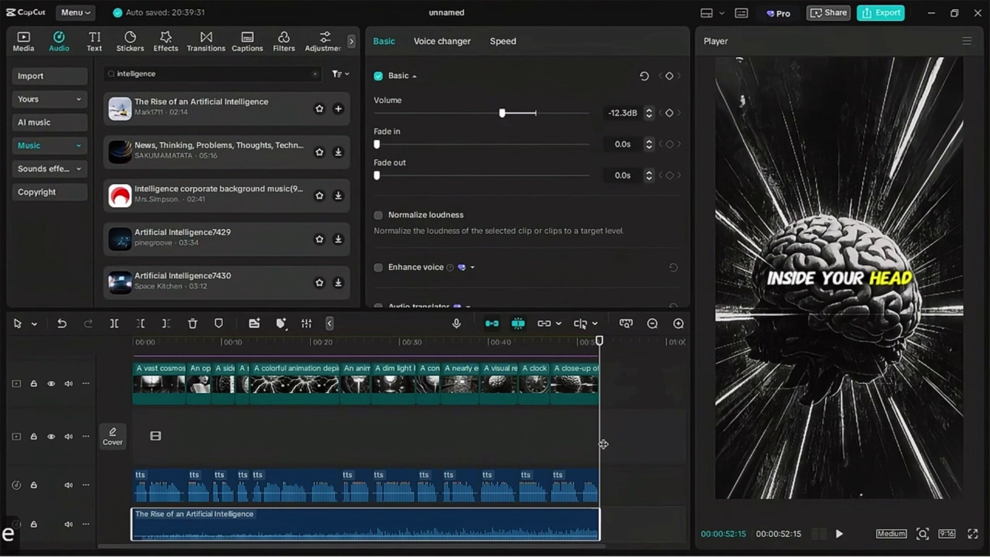
left_click(404, 175)
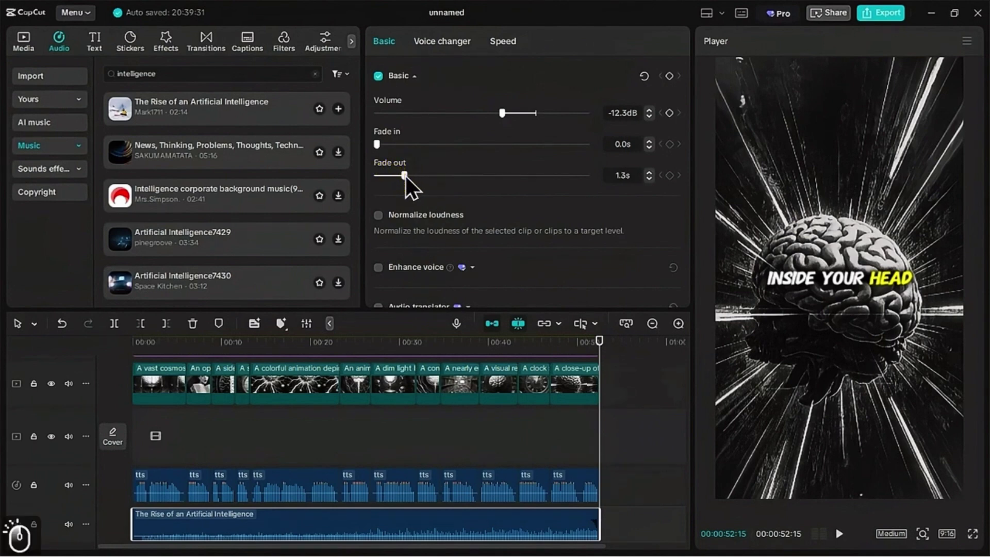
left_click(511, 113)
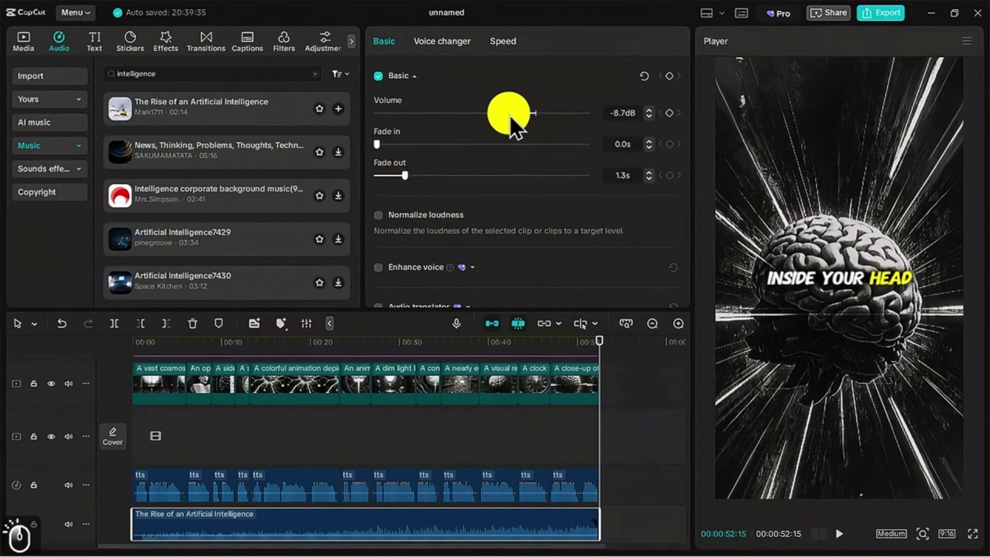